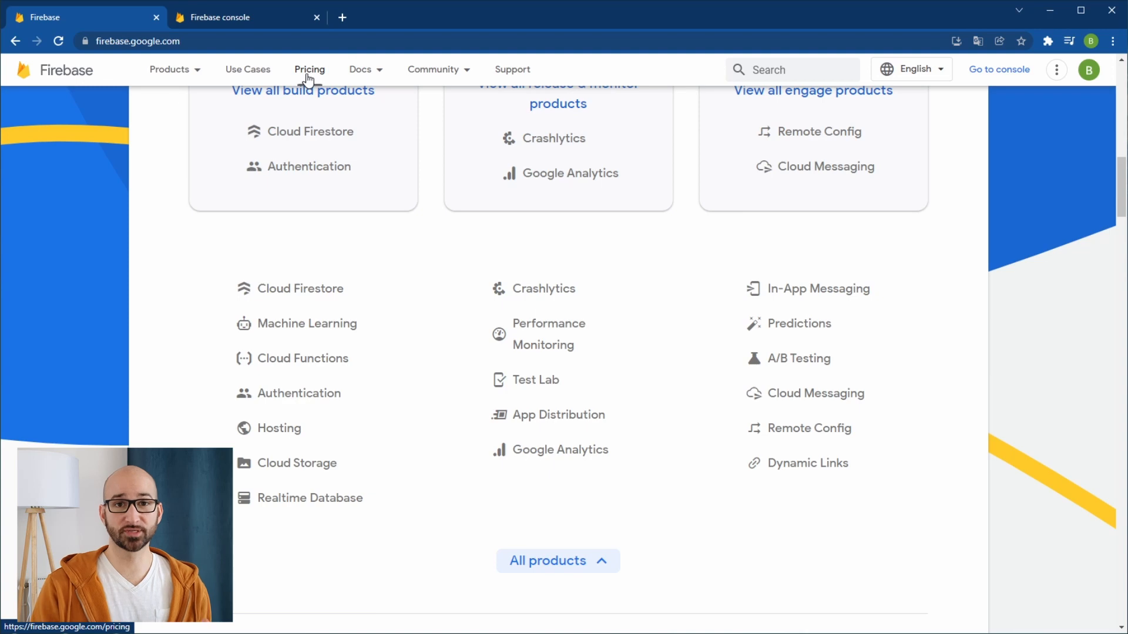
# - Open the Firebase pricing page and compare the Spark and Blaze plan limits and costs for each product
pyautogui.click(308, 78)
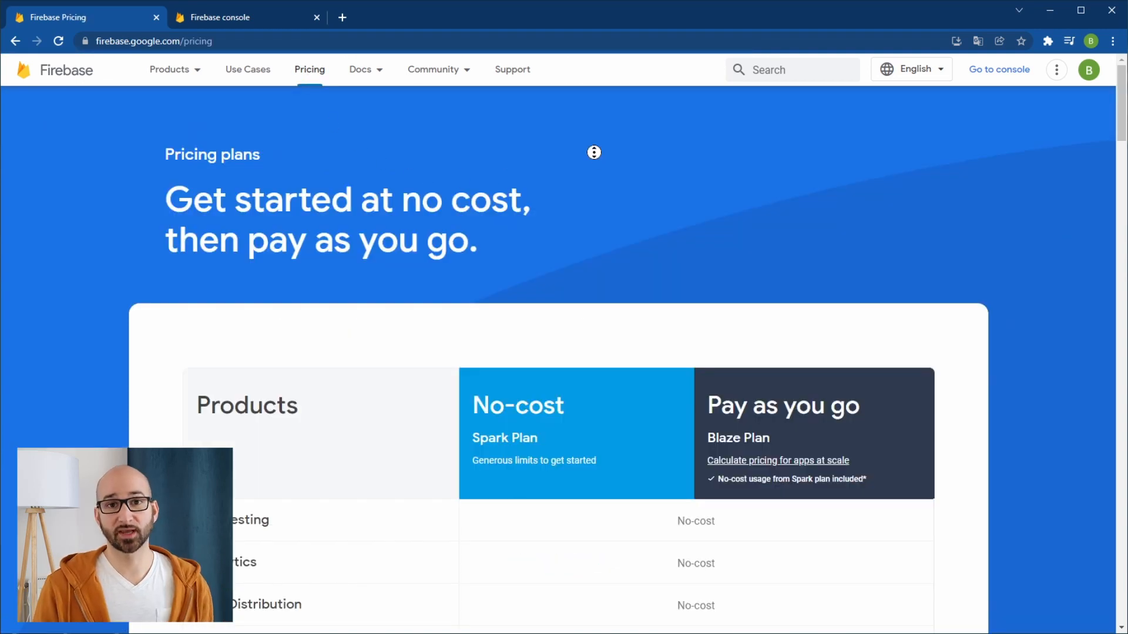
pyautogui.scroll(-1, 586, 168)
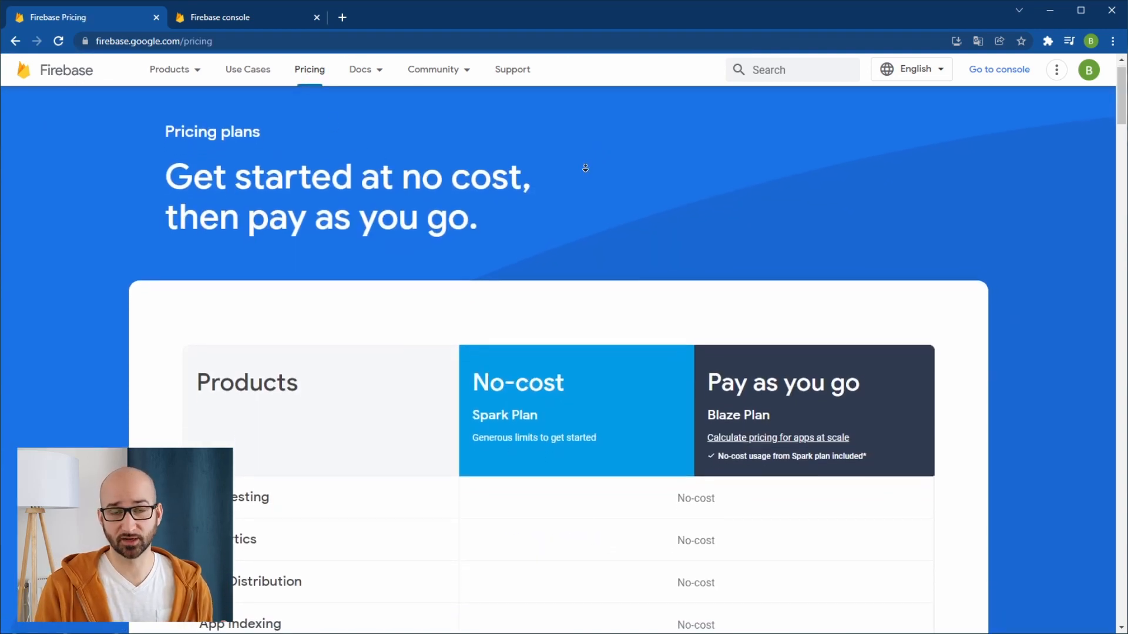
pyautogui.scroll(-2, 585, 169)
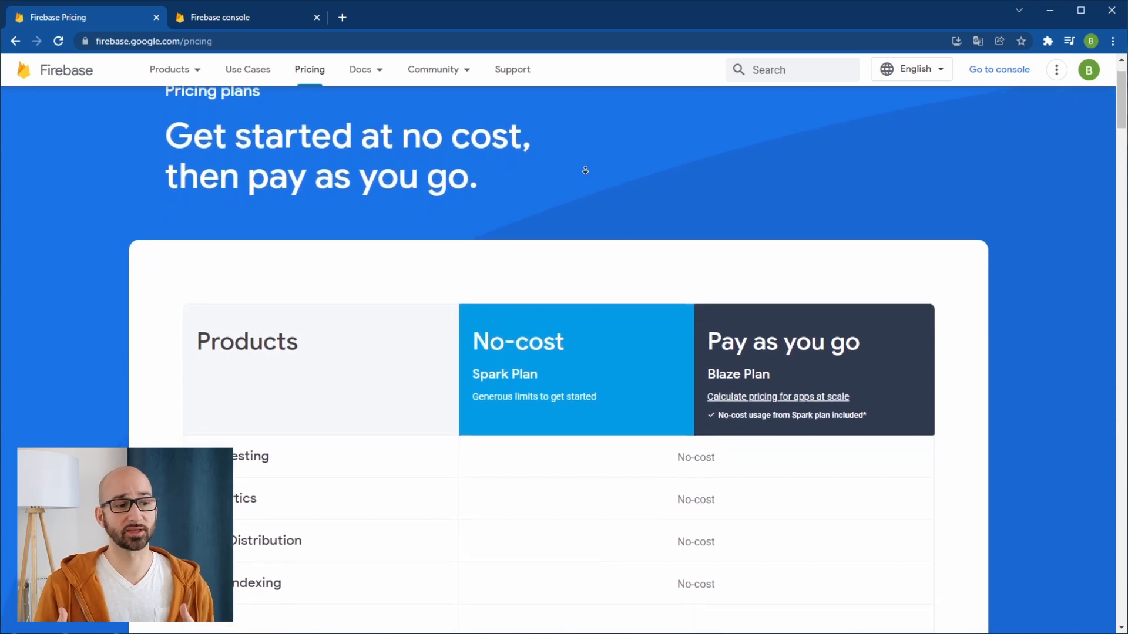
pyautogui.scroll(-4, 585, 174)
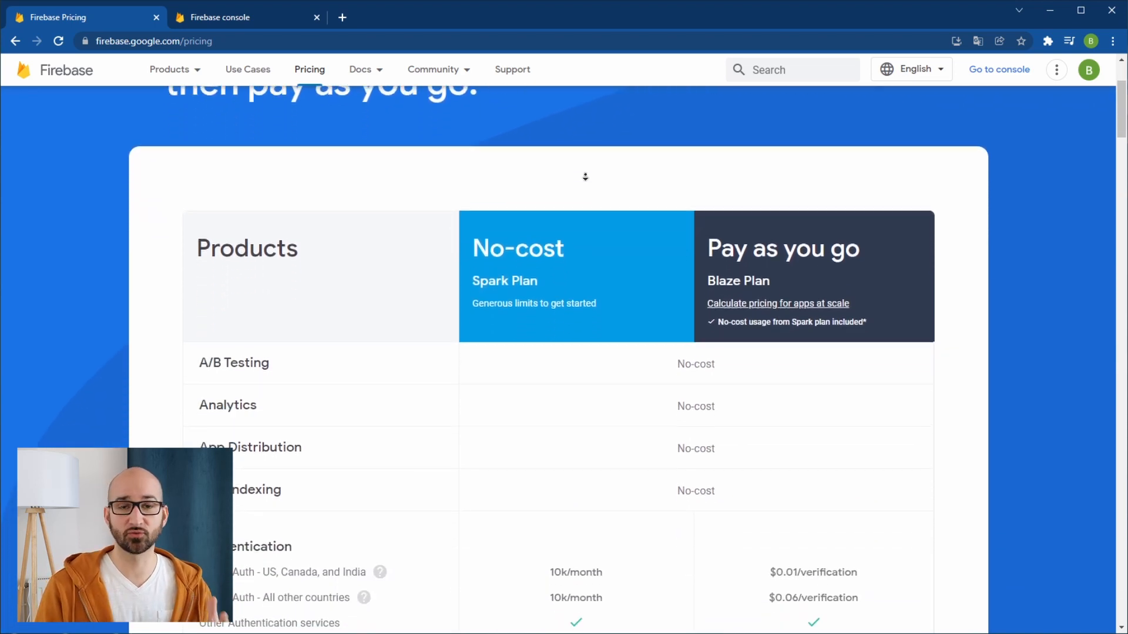
pyautogui.scroll(-5, 586, 177)
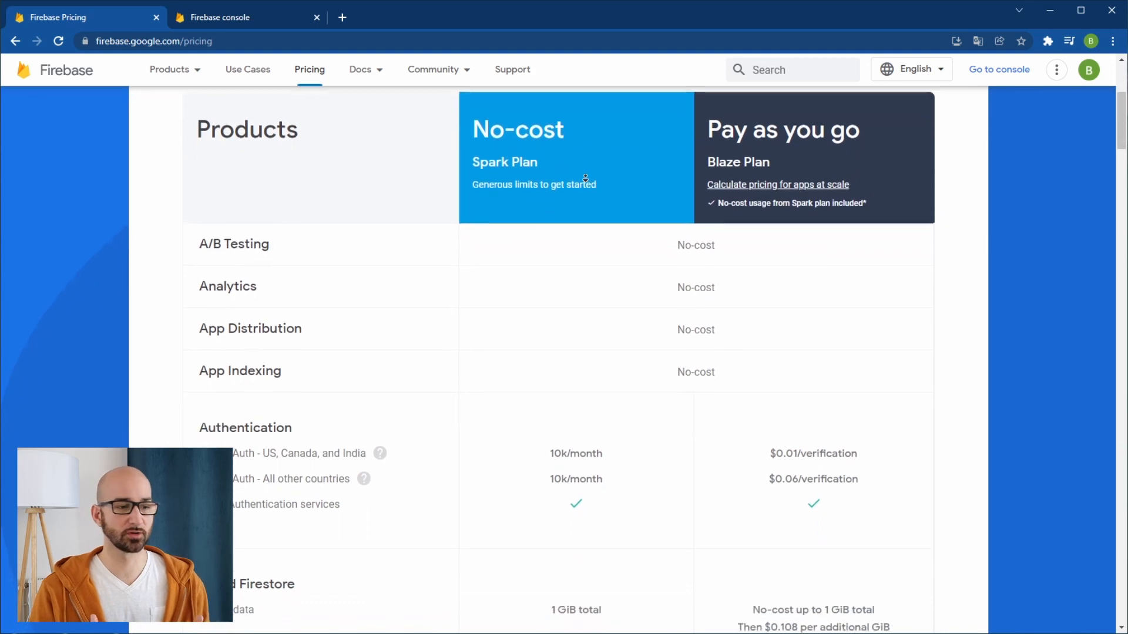
pyautogui.scroll(-6, 585, 178)
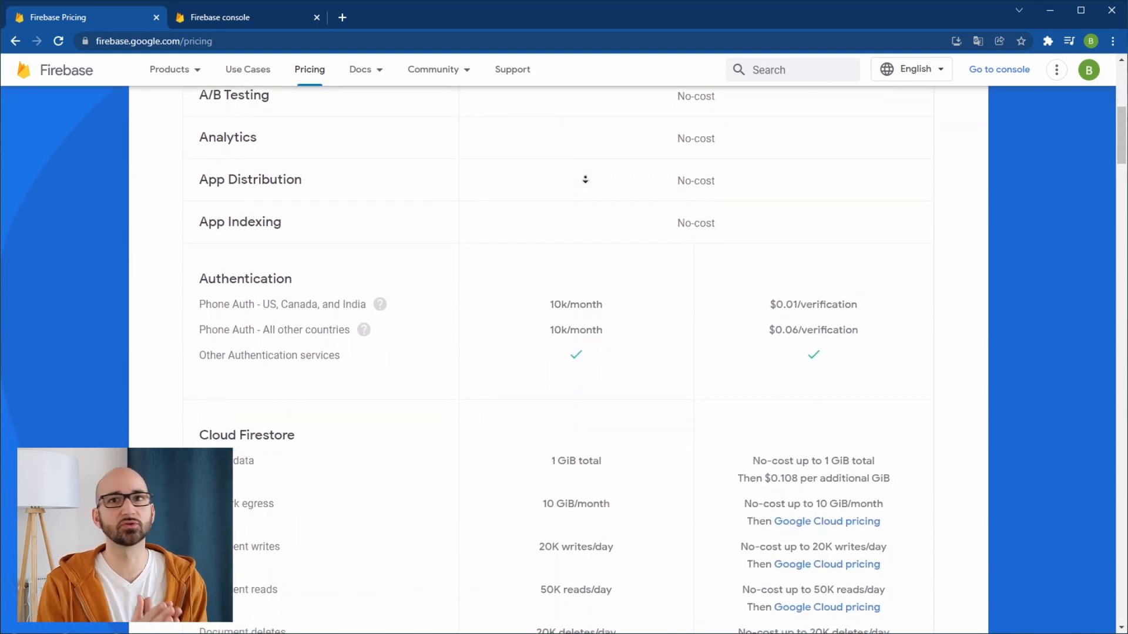
pyautogui.scroll(-6, 586, 179)
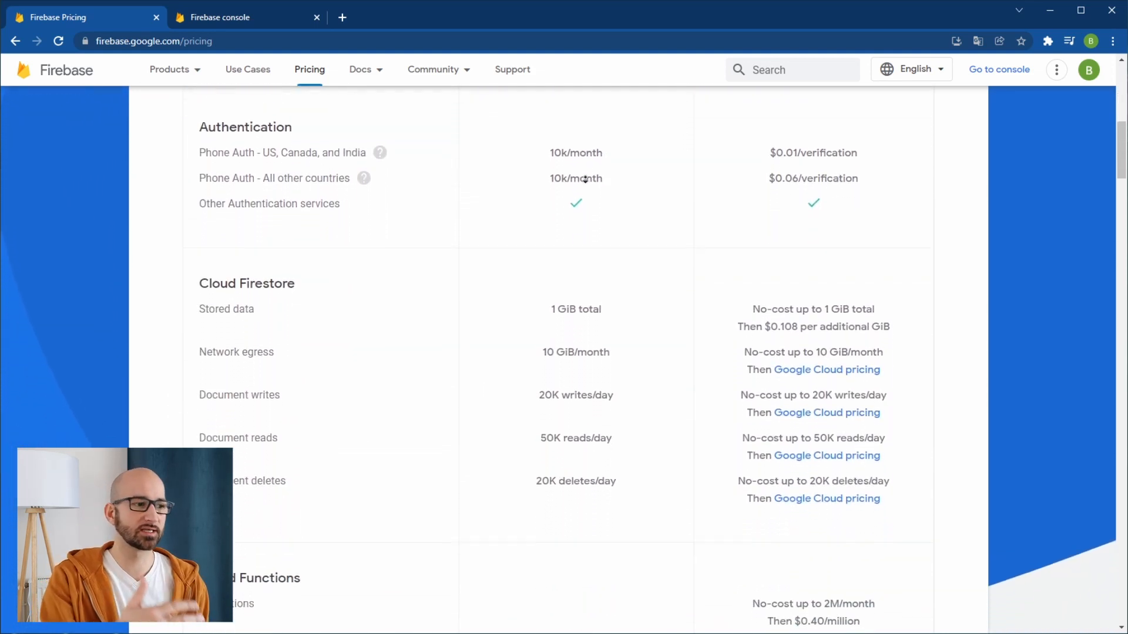
pyautogui.scroll(-6, 585, 179)
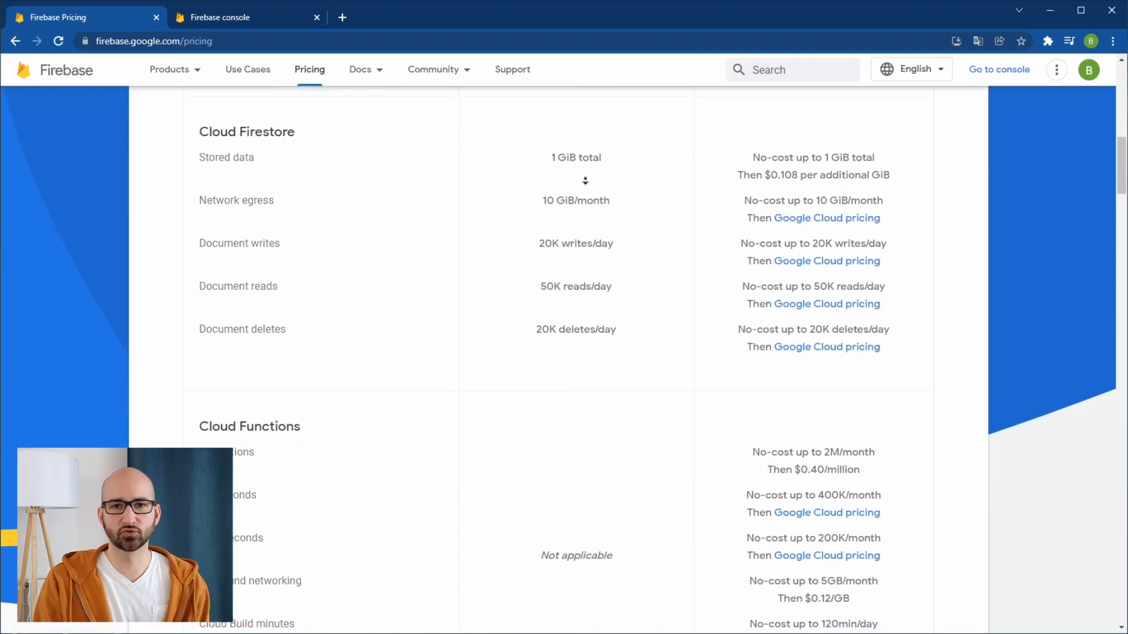
pyautogui.scroll(-7, 585, 180)
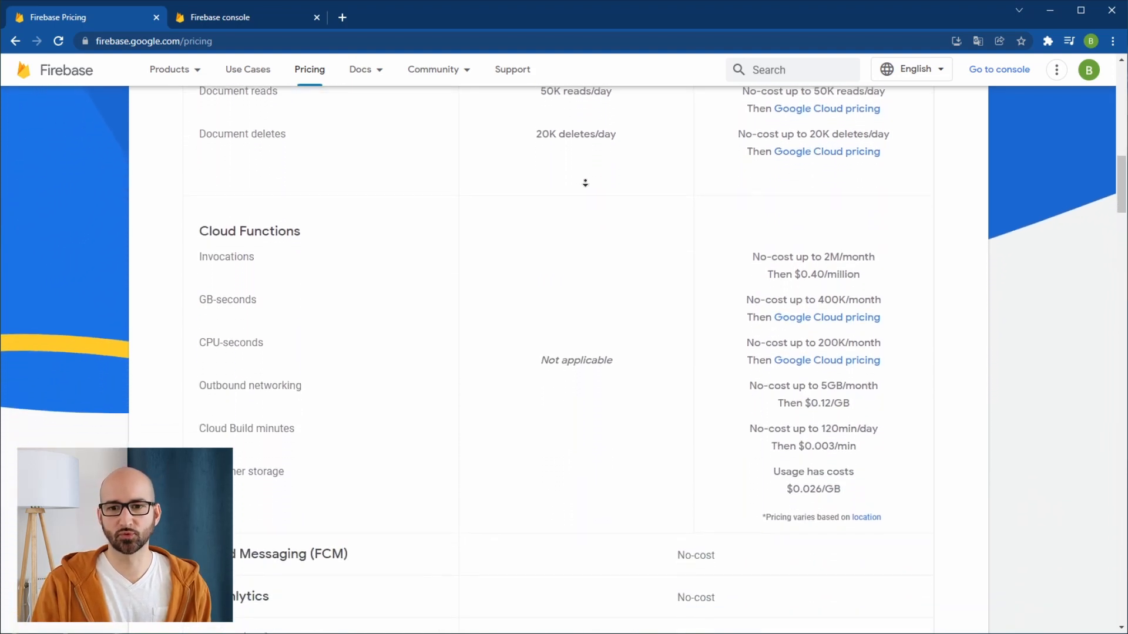
pyautogui.scroll(-8, 585, 183)
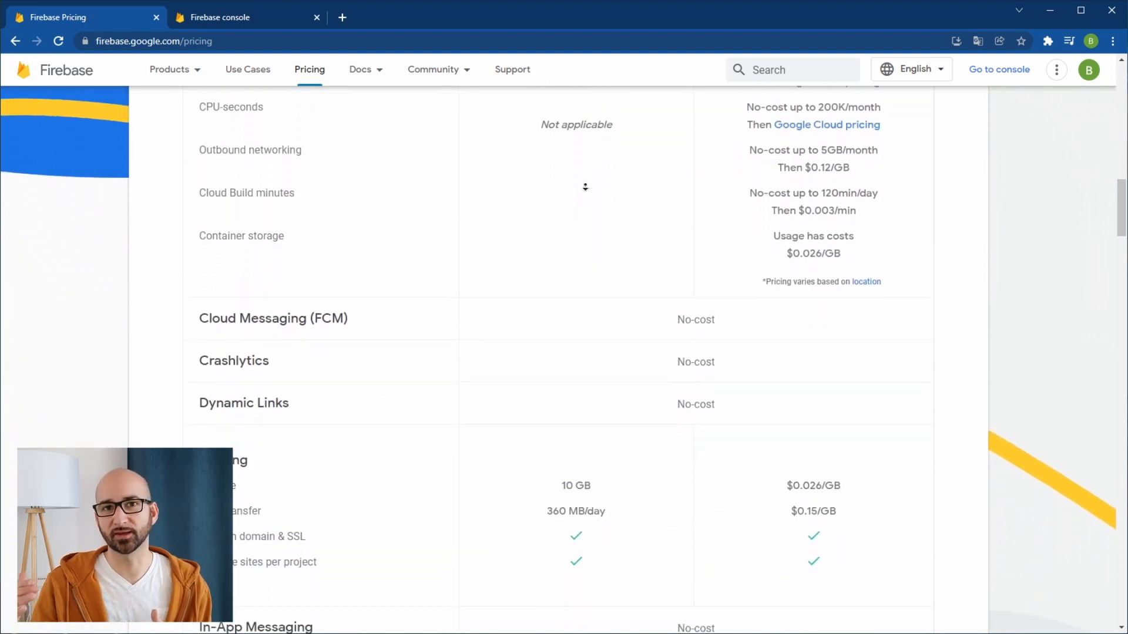
pyautogui.scroll(-9, 585, 187)
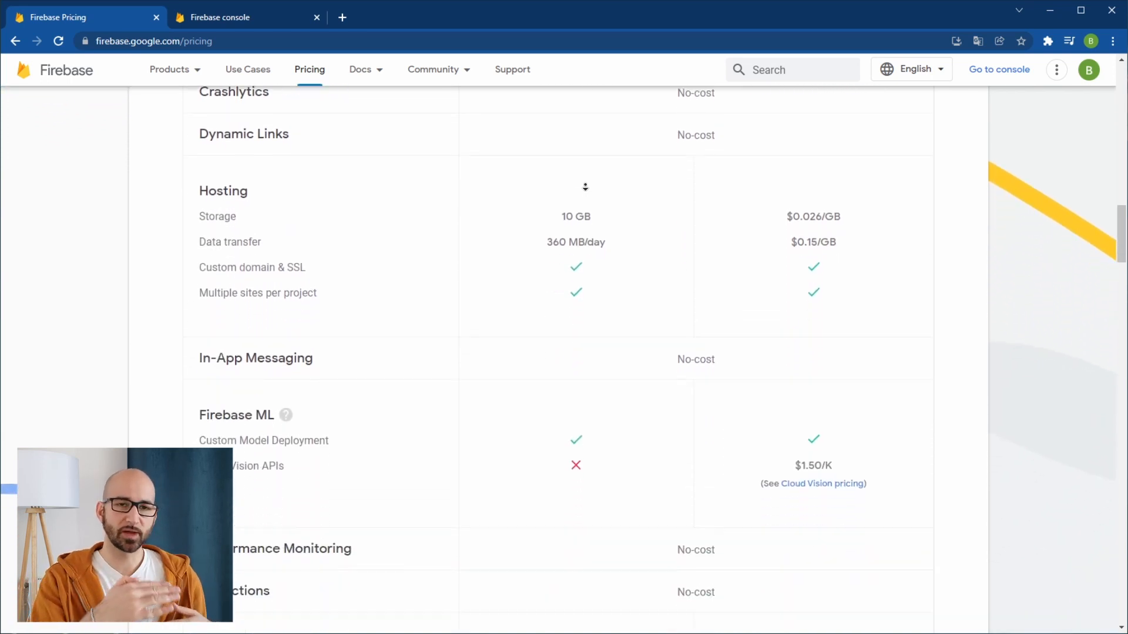
pyautogui.scroll(-9, 585, 186)
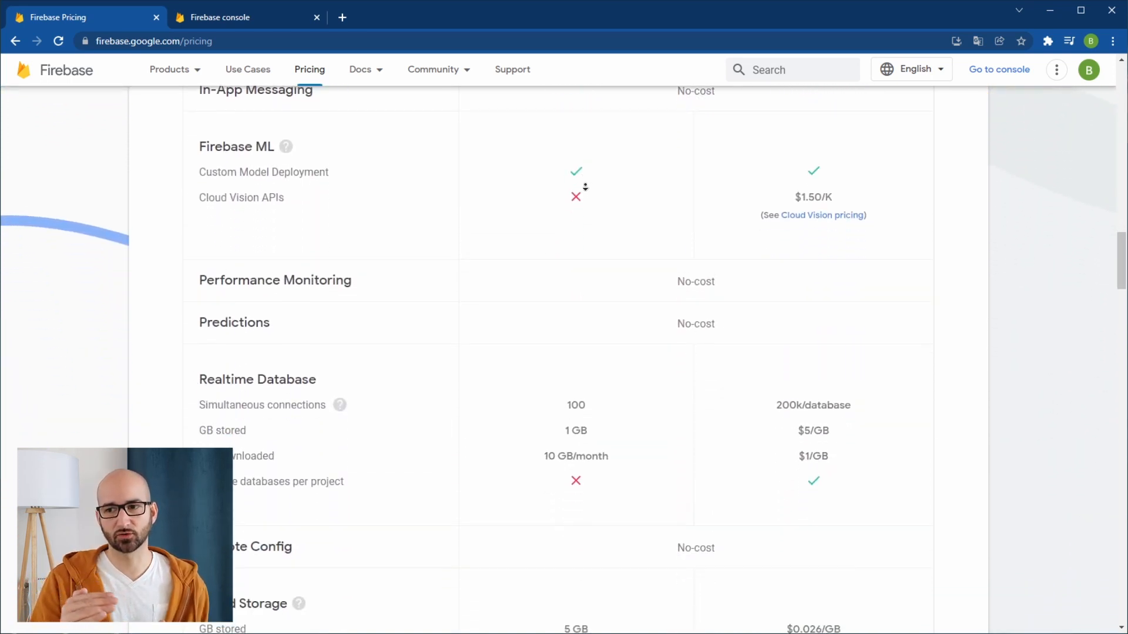
pyautogui.scroll(-8, 586, 187)
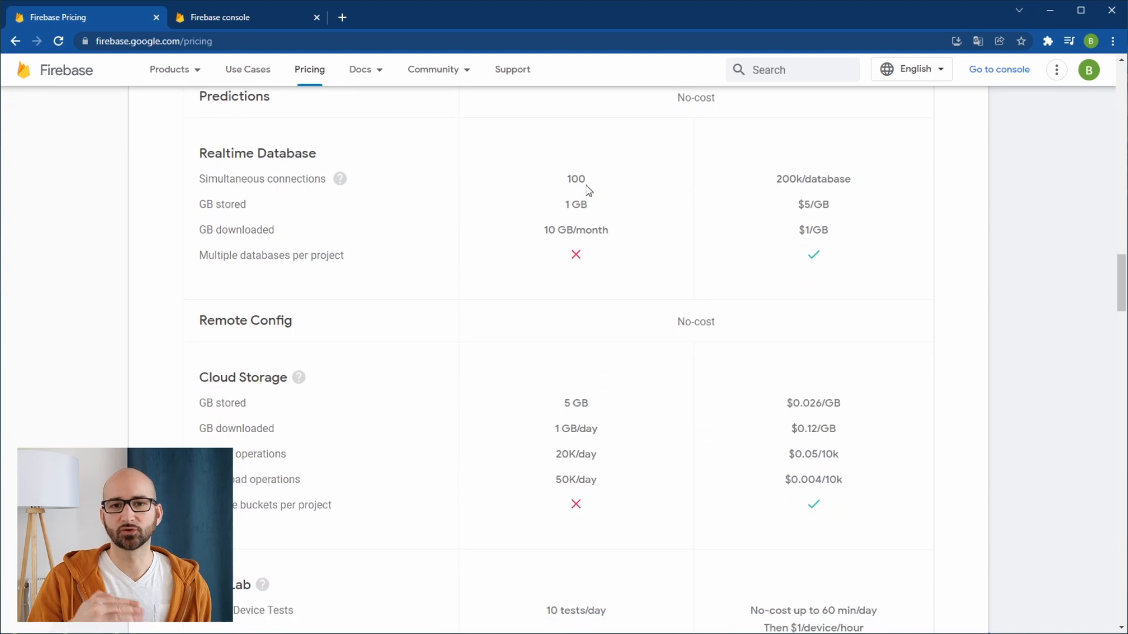
pyautogui.scroll(-3, 564, 239)
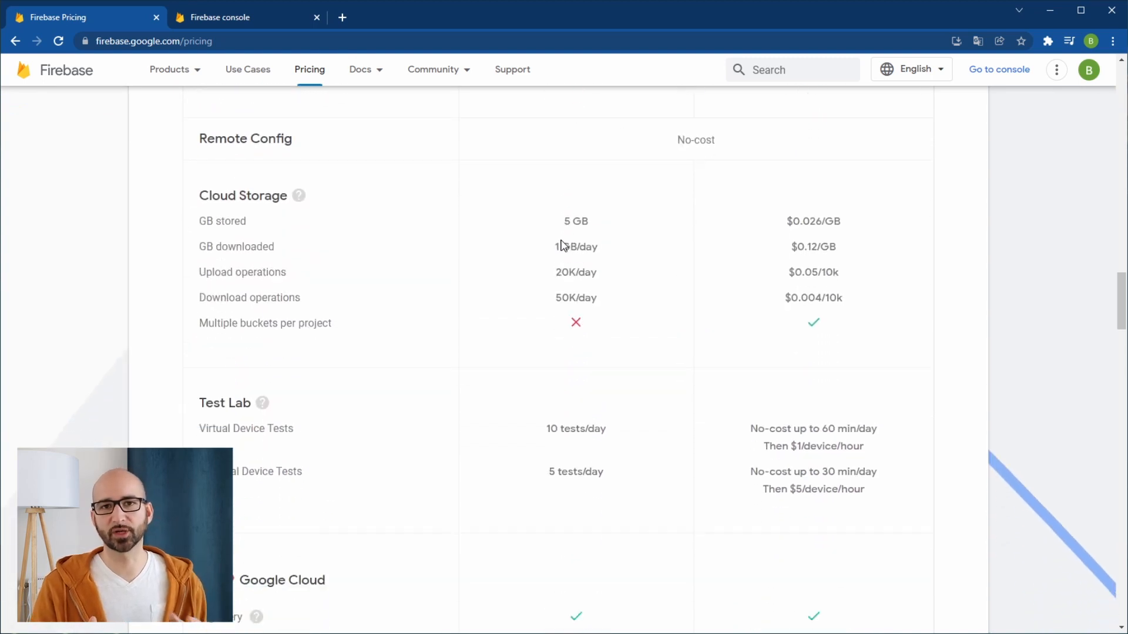
pyautogui.scroll(-5, 562, 246)
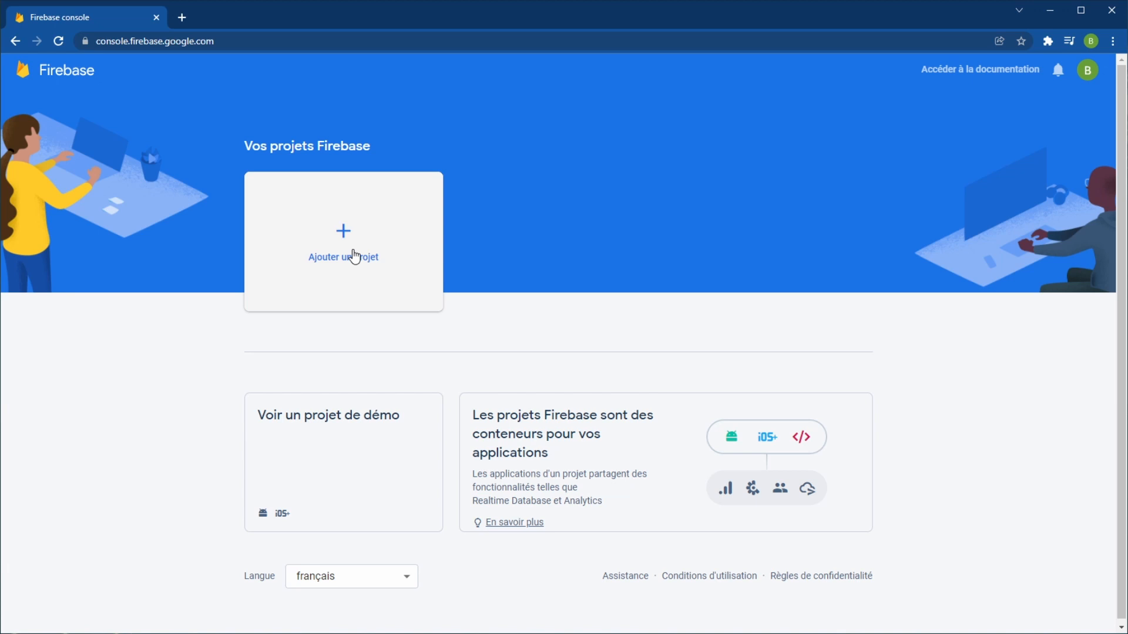
# - Start a new Firebase project, name it "Super App - Dev" and proceed to the Google Analytics stage
pyautogui.click(354, 257)
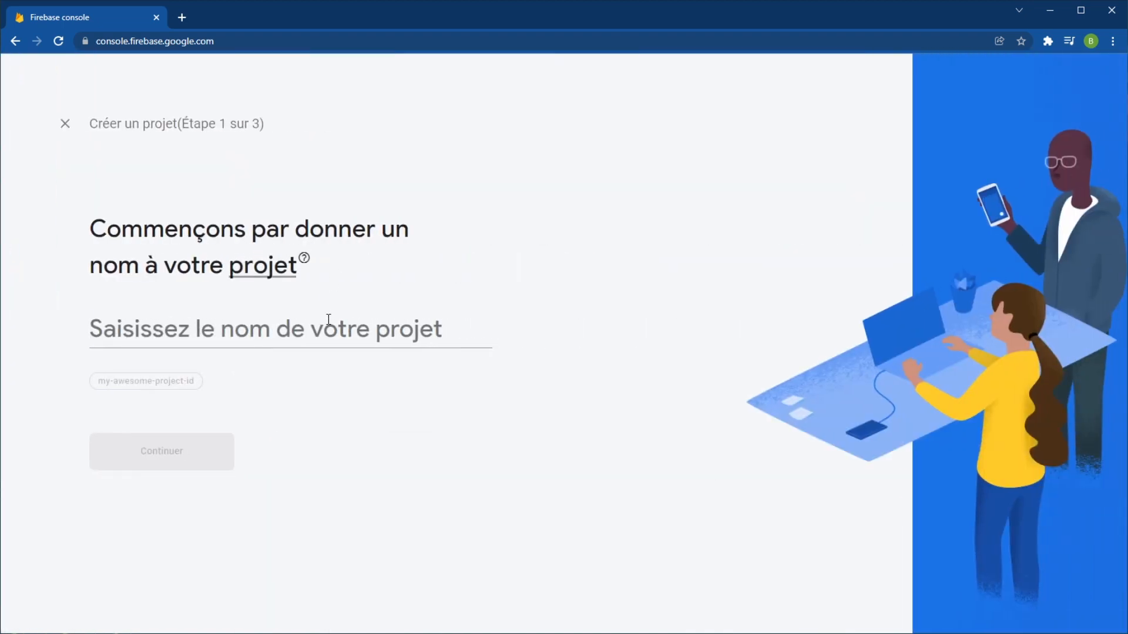
pyautogui.write('Super Ap')
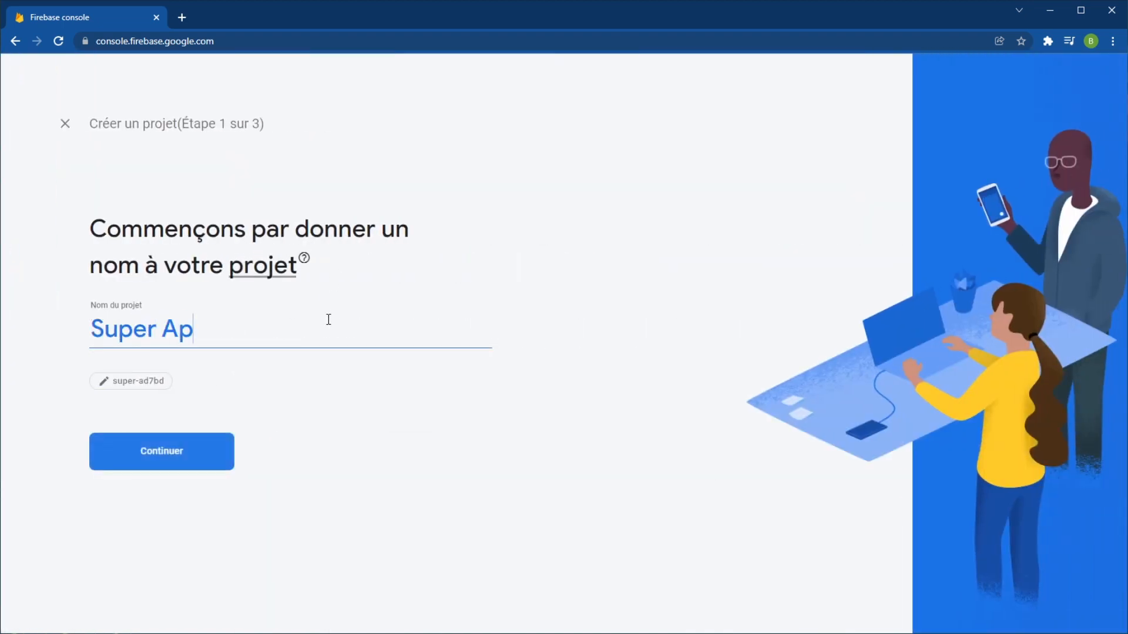
pyautogui.write('p')
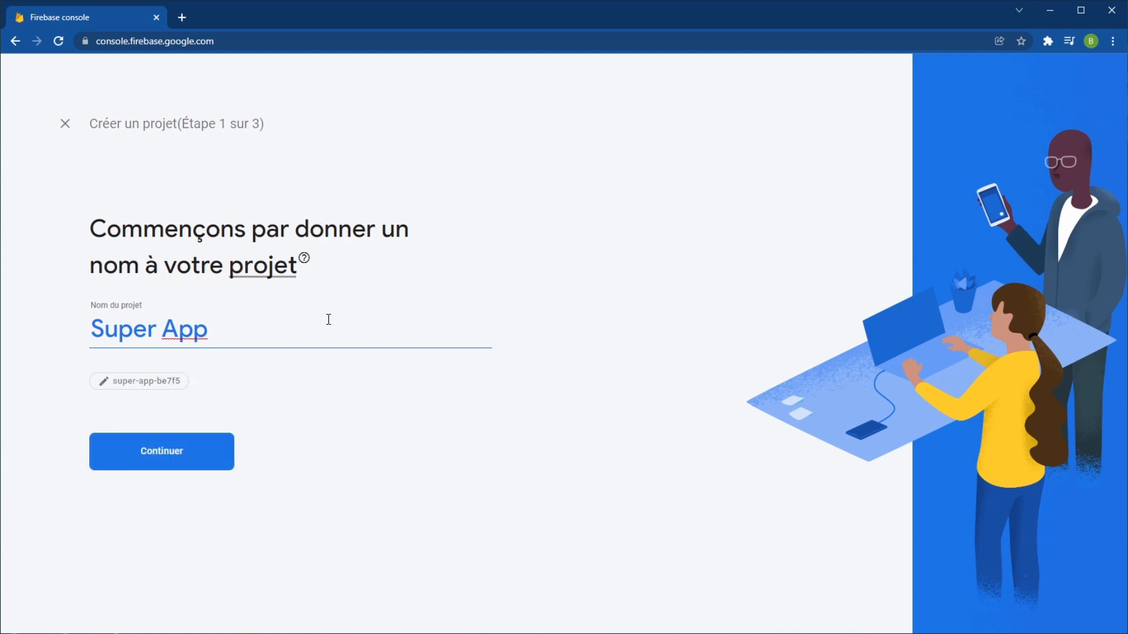
pyautogui.write(' Dev)')
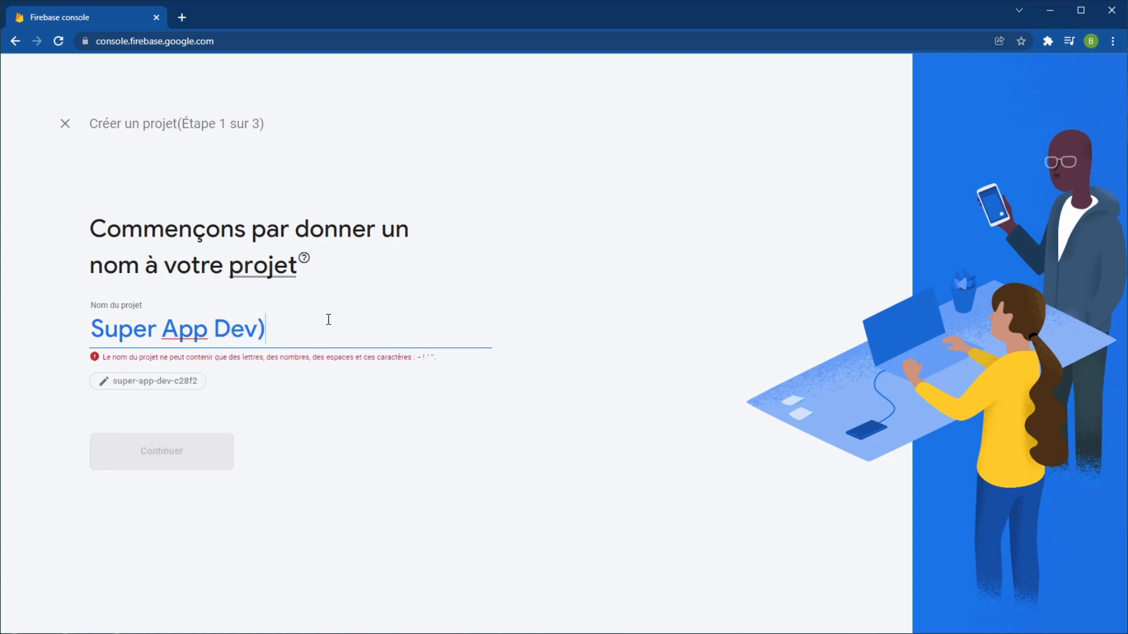
pyautogui.press('BackSpace')
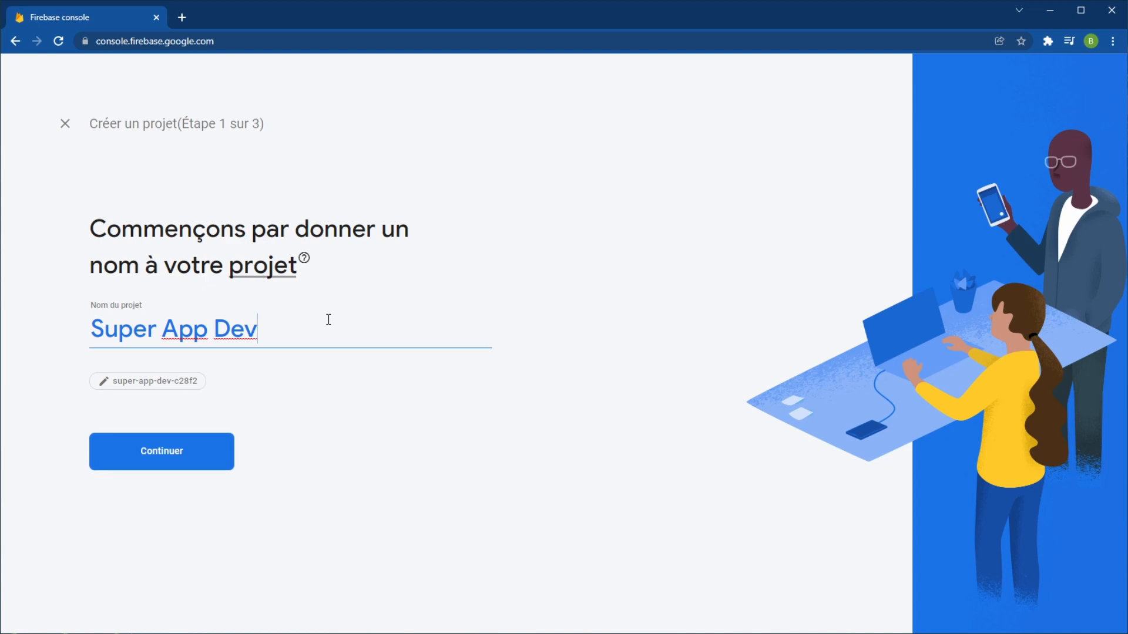
pyautogui.click(218, 329)
pyautogui.write('-')
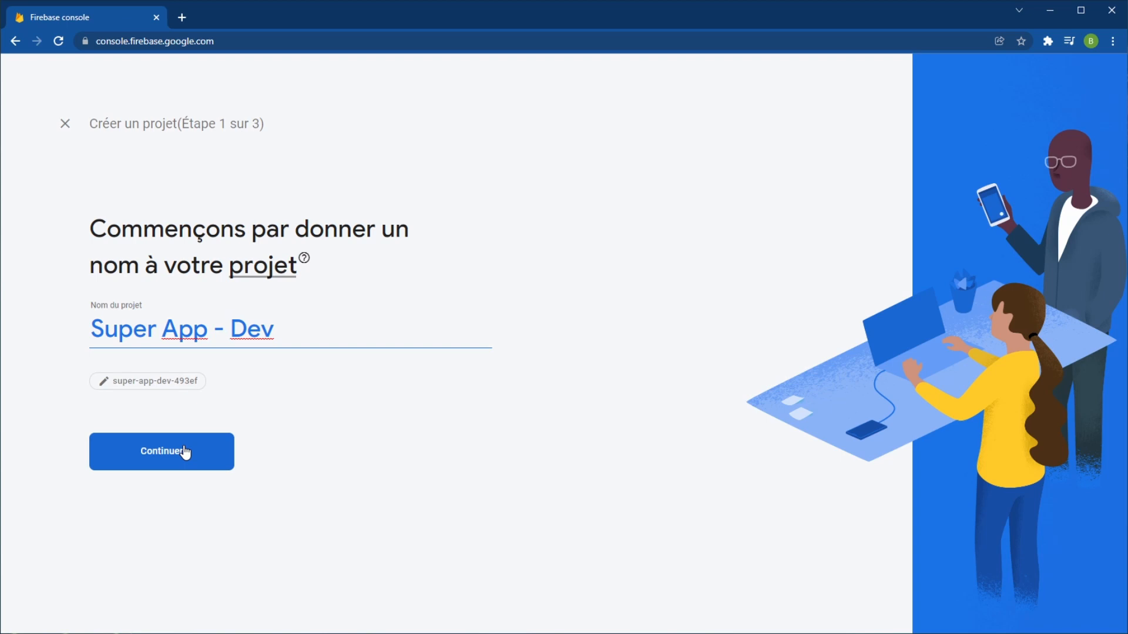
pyautogui.click(185, 452)
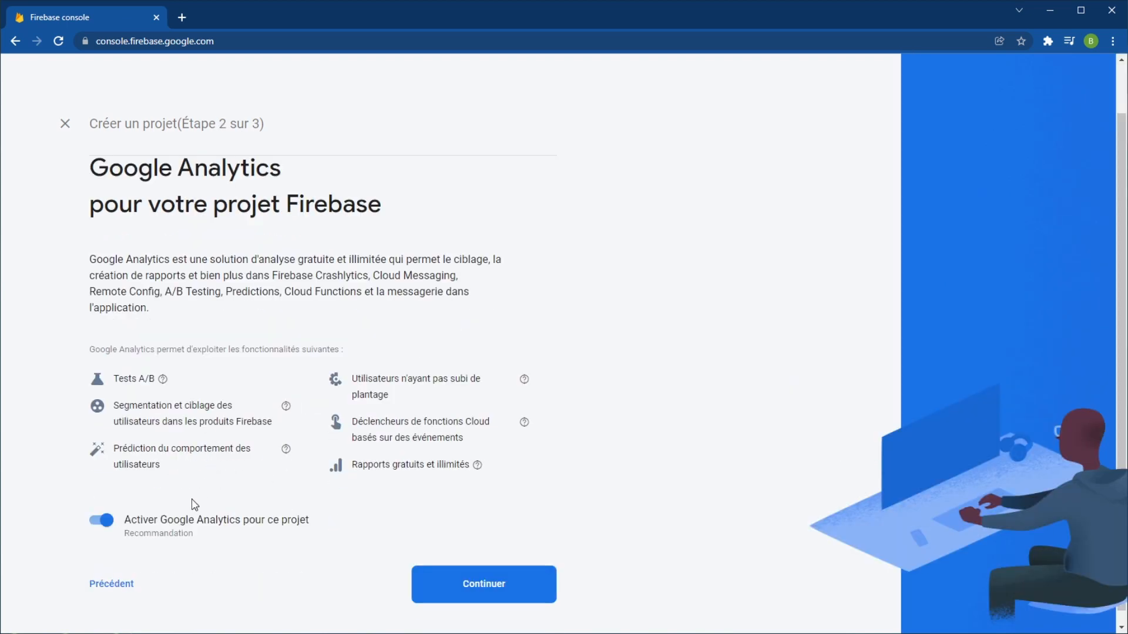
# - Disable Google Analytics, create the project, and open its overview with the e-mail notification banner dismissed
pyautogui.click(106, 521)
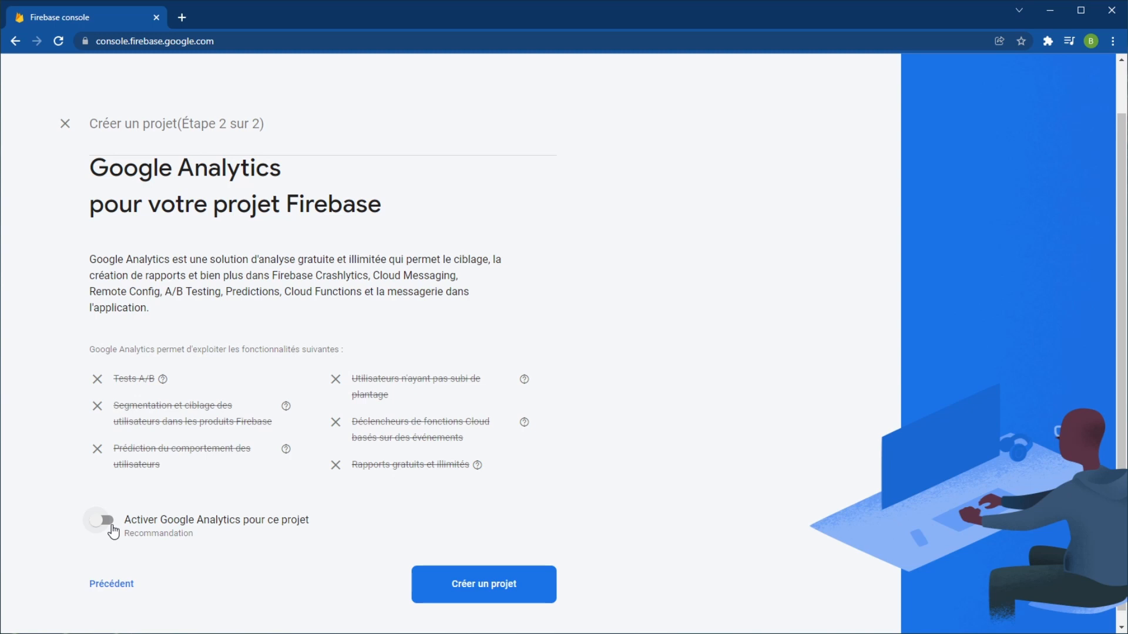
pyautogui.click(484, 585)
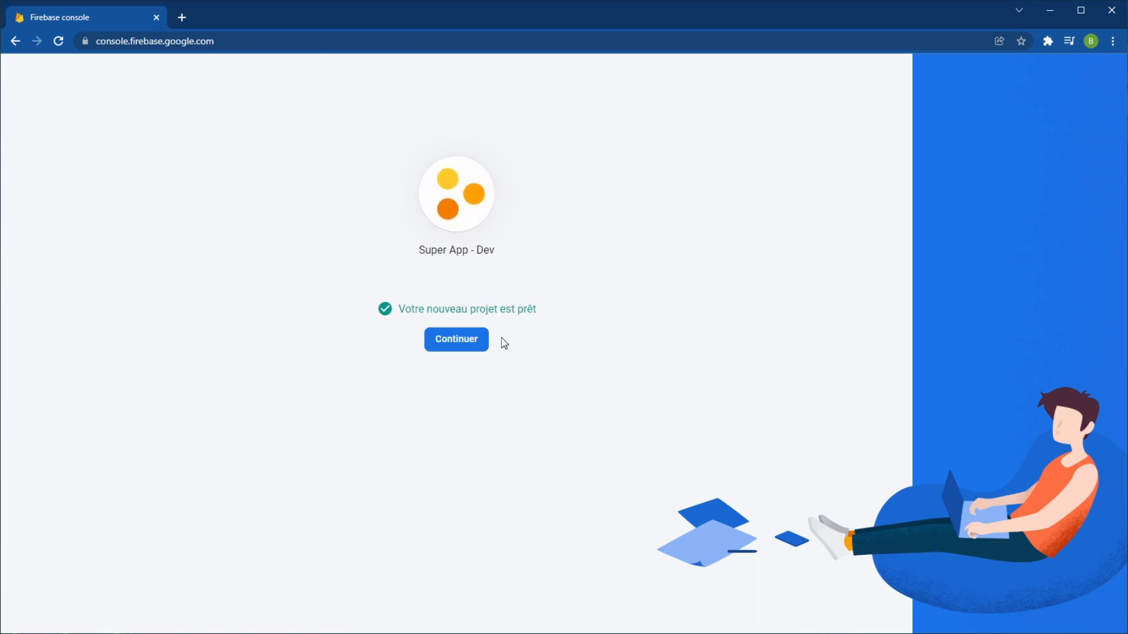
pyautogui.click(479, 344)
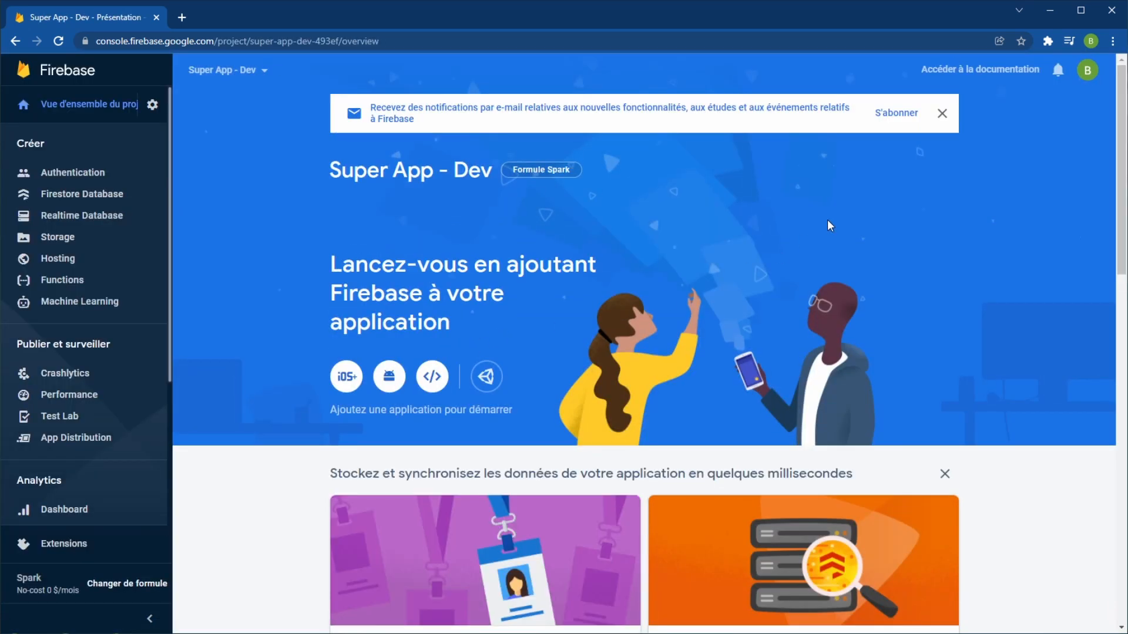
pyautogui.click(943, 113)
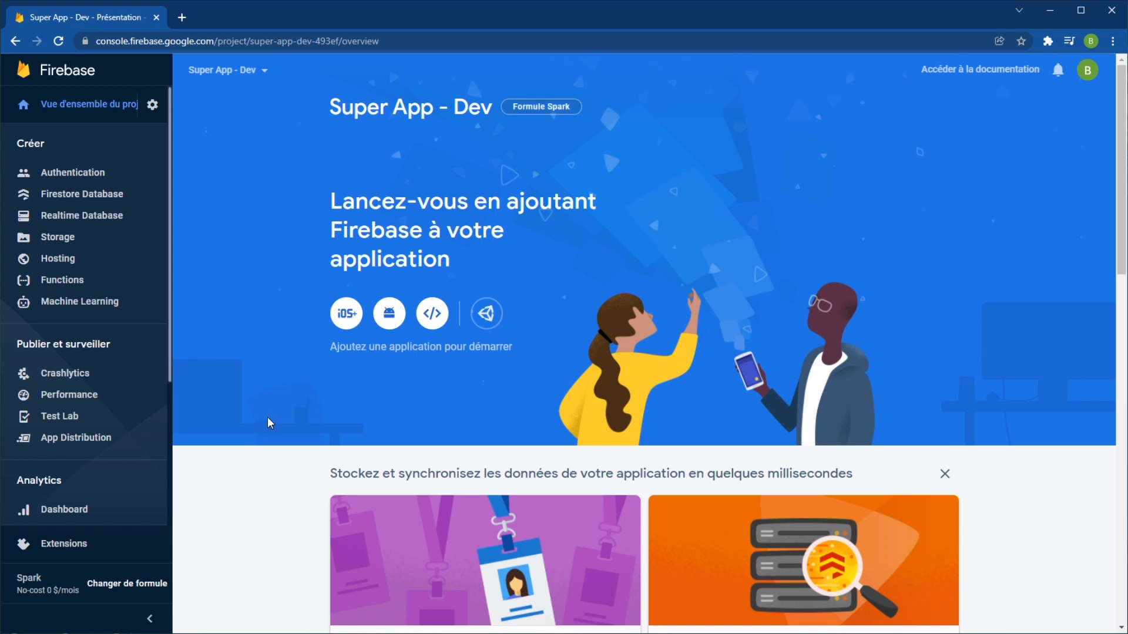
# - Collapse and re-expand the Créer, Publier et surveiller, Analytics and Engager groups to examine the available product categories
pyautogui.click(99, 155)
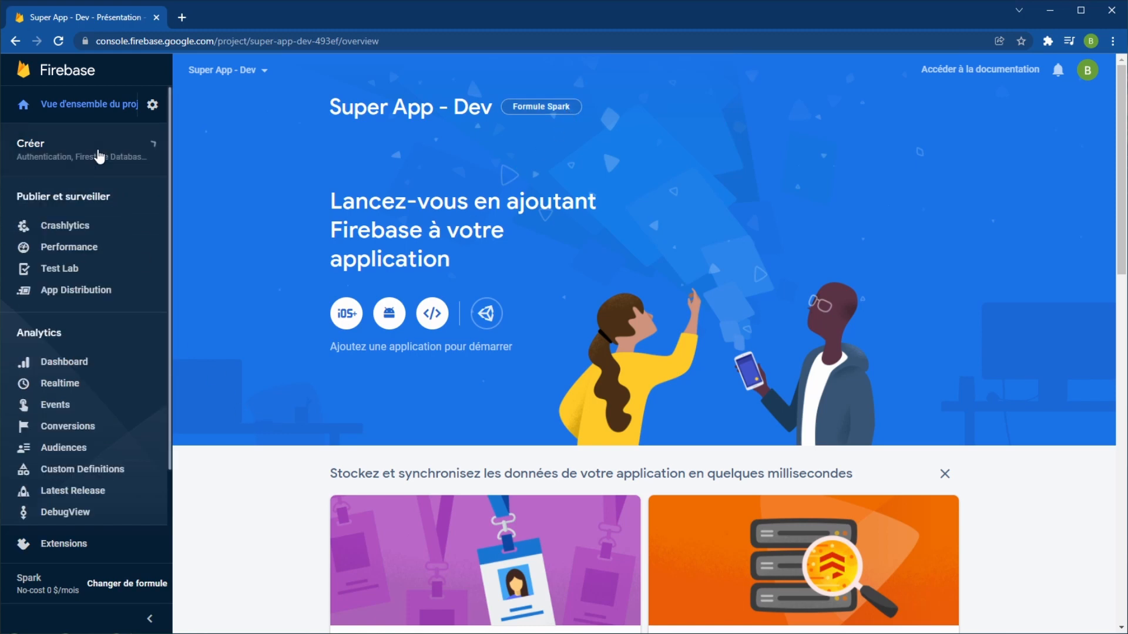
pyautogui.click(97, 195)
pyautogui.click(92, 261)
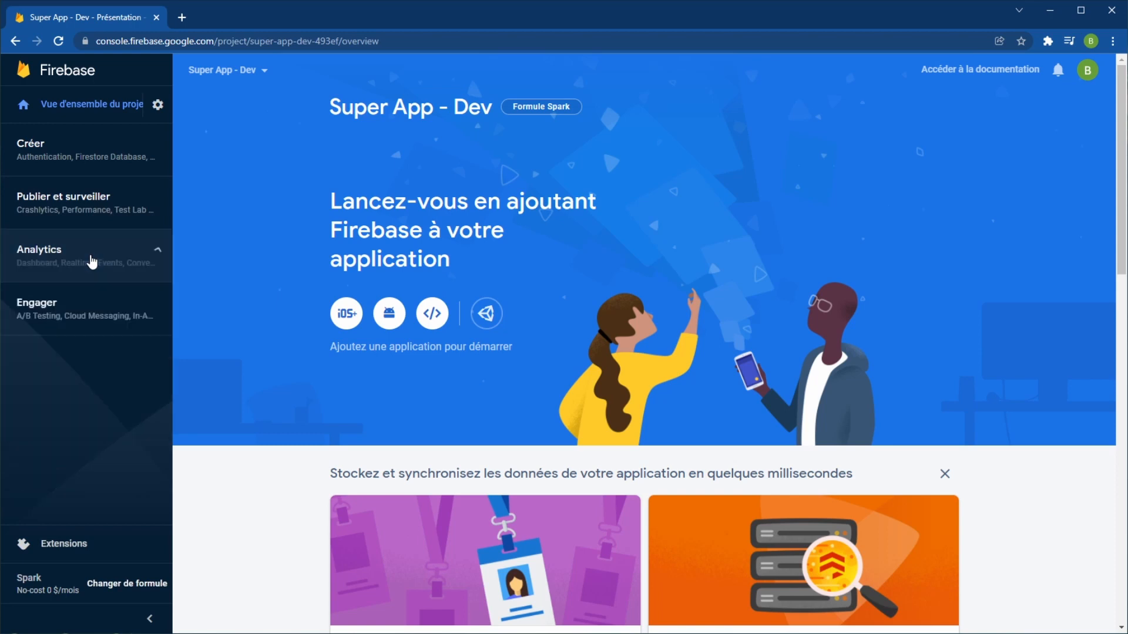
pyautogui.click(81, 314)
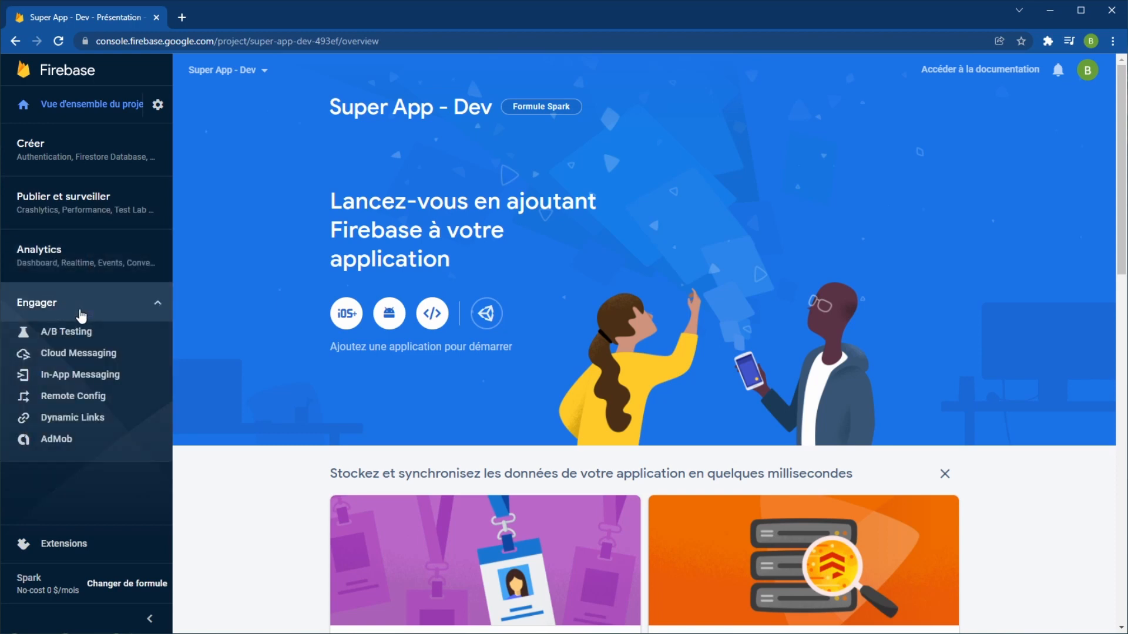
pyautogui.click(81, 315)
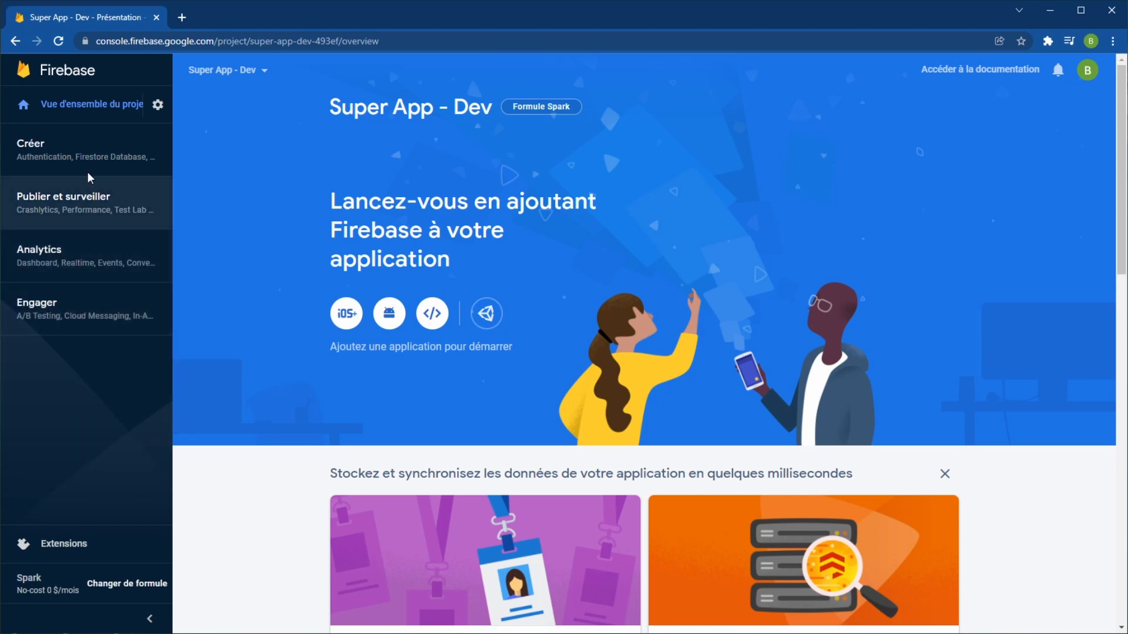
pyautogui.click(88, 258)
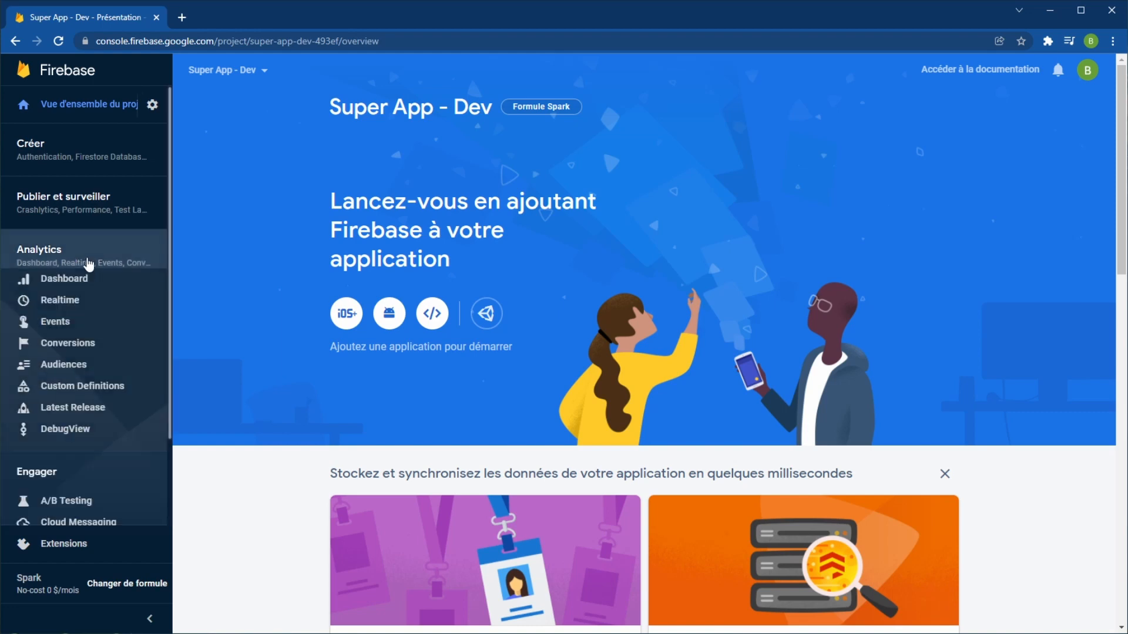
pyautogui.click(93, 205)
pyautogui.click(96, 158)
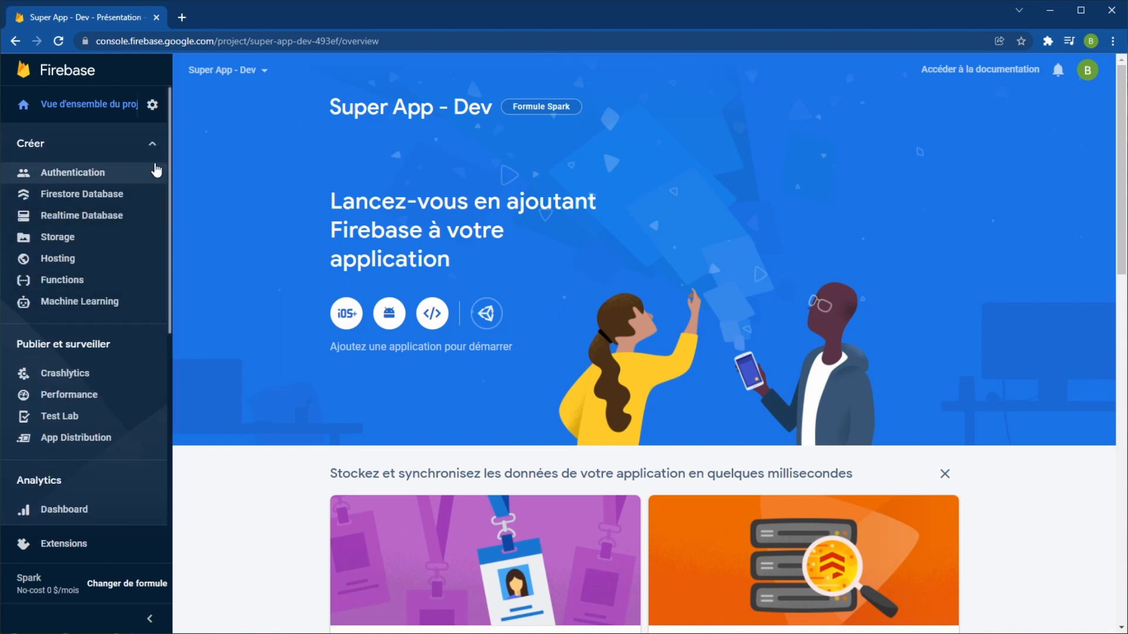
# - Open the project settings and review the general parameters down to the project's applications section
pyautogui.click(154, 109)
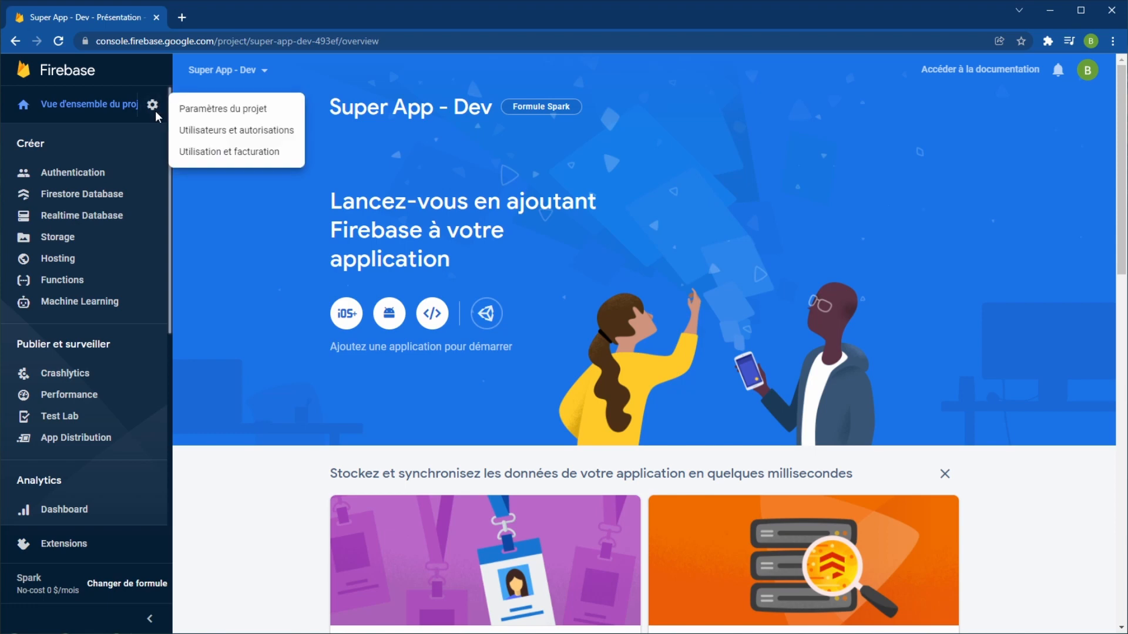
pyautogui.click(248, 117)
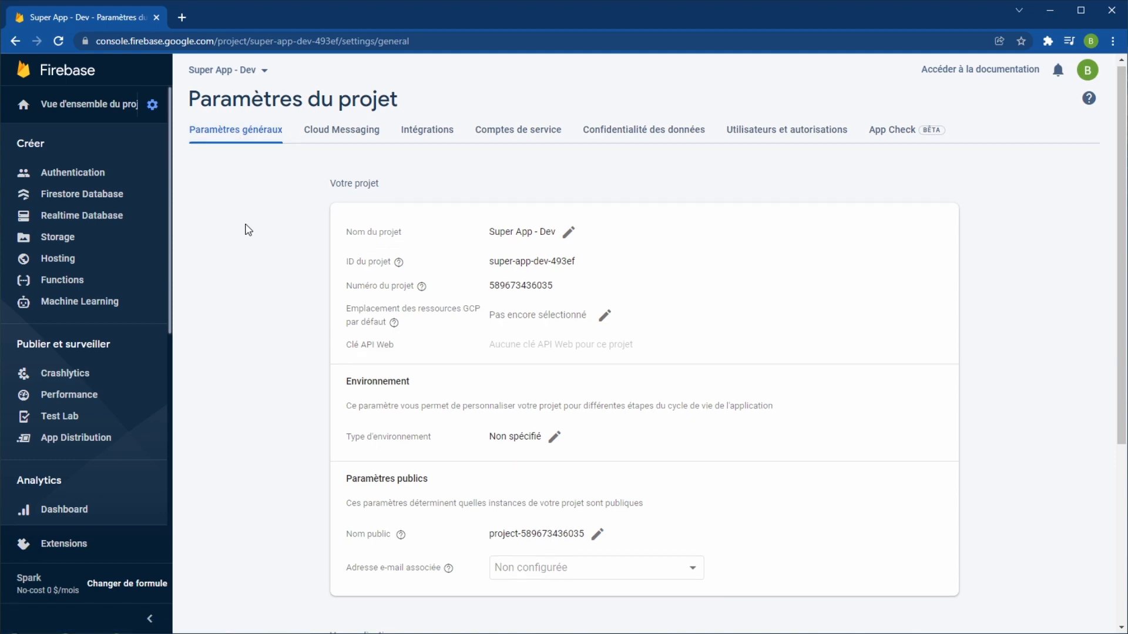
pyautogui.scroll(-5, 249, 230)
pyautogui.scroll(2, 249, 230)
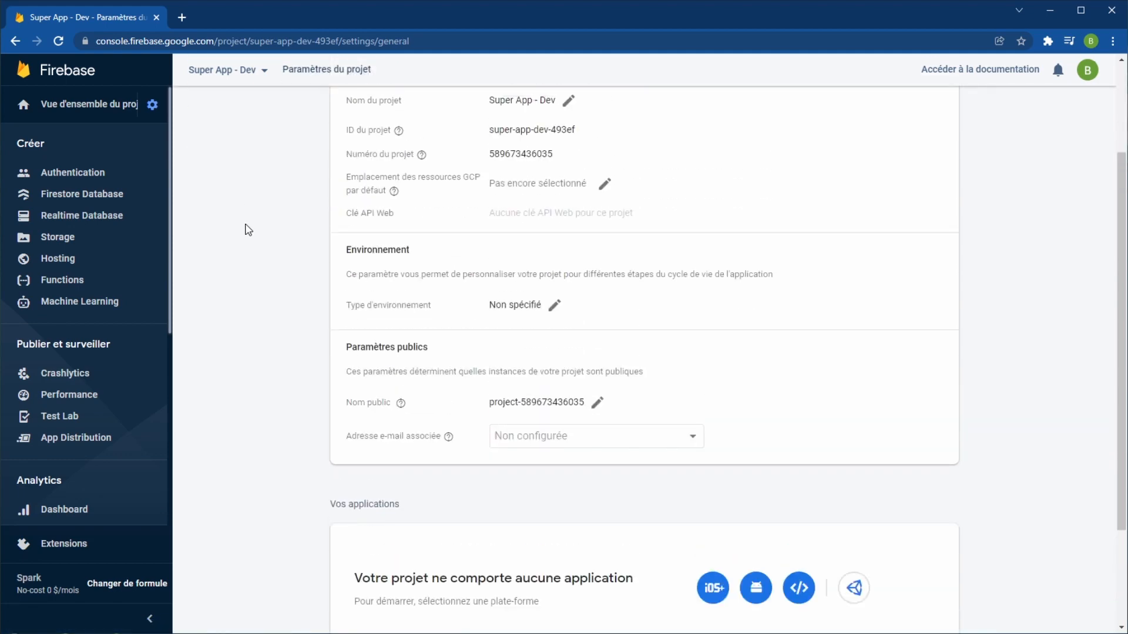
# - Start adding an Android app to the Firebase project, and in Android Studio copy the applicationId value from the module-level build.gradle
pyautogui.scroll(-3, 249, 230)
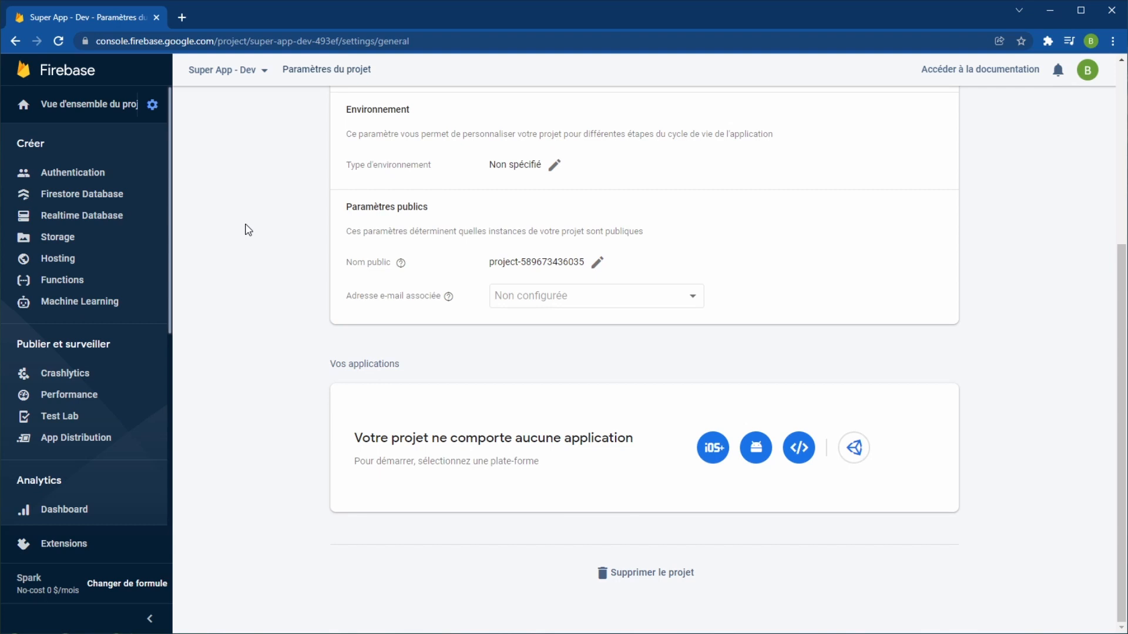
pyautogui.click(765, 457)
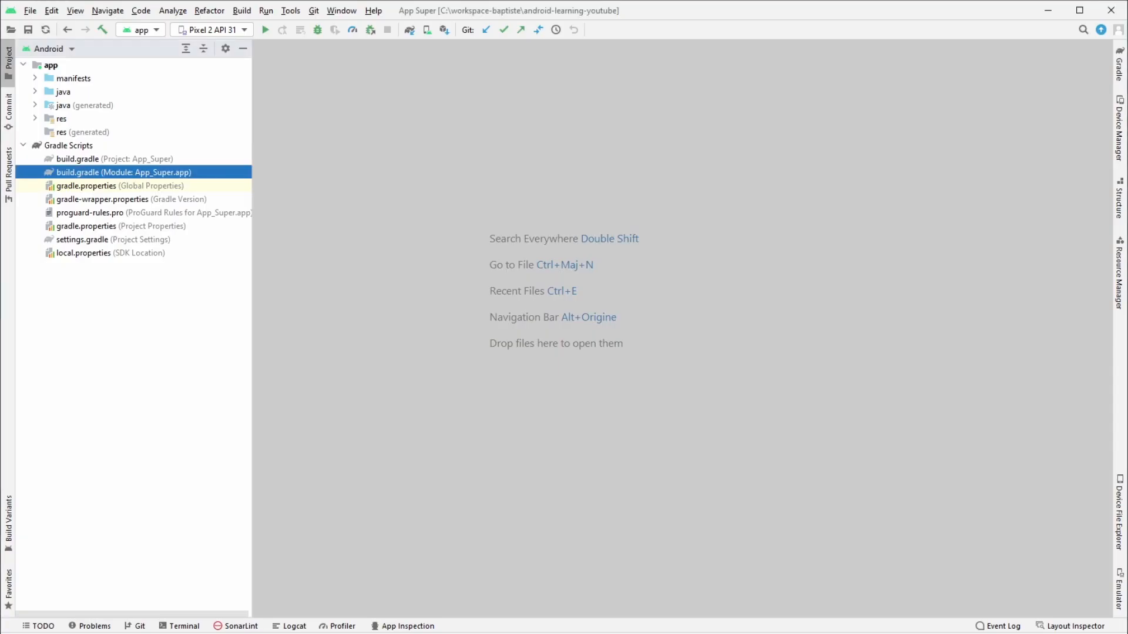
pyautogui.doubleClick(143, 174)
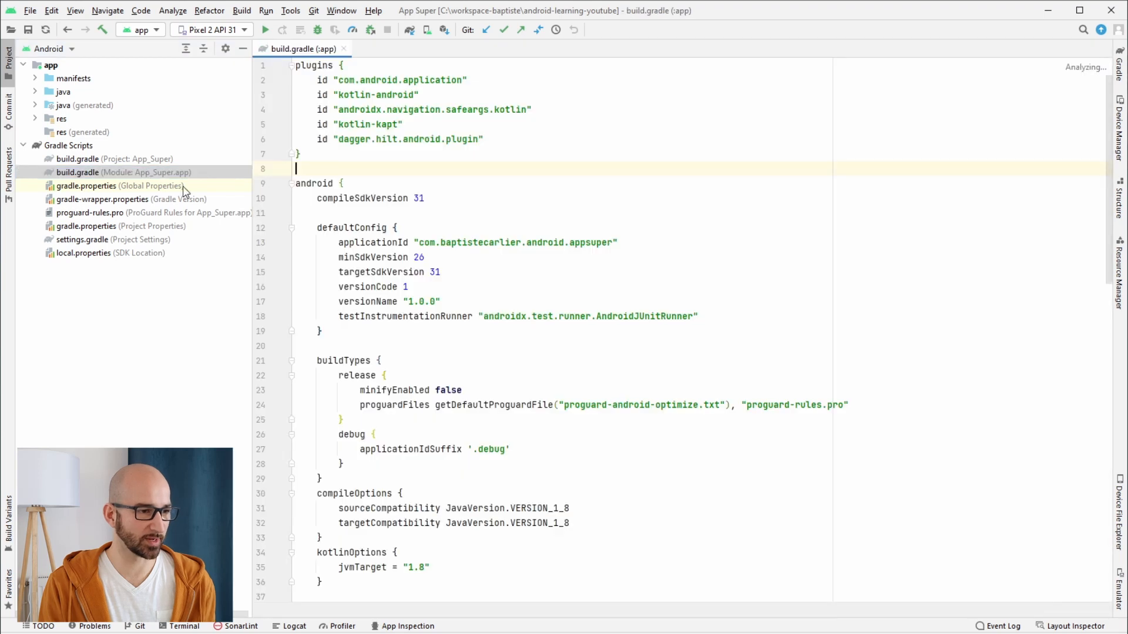
pyautogui.moveTo(419, 242); pyautogui.dragTo(612, 242)
pyautogui.hotkey('ctrl', 'c')
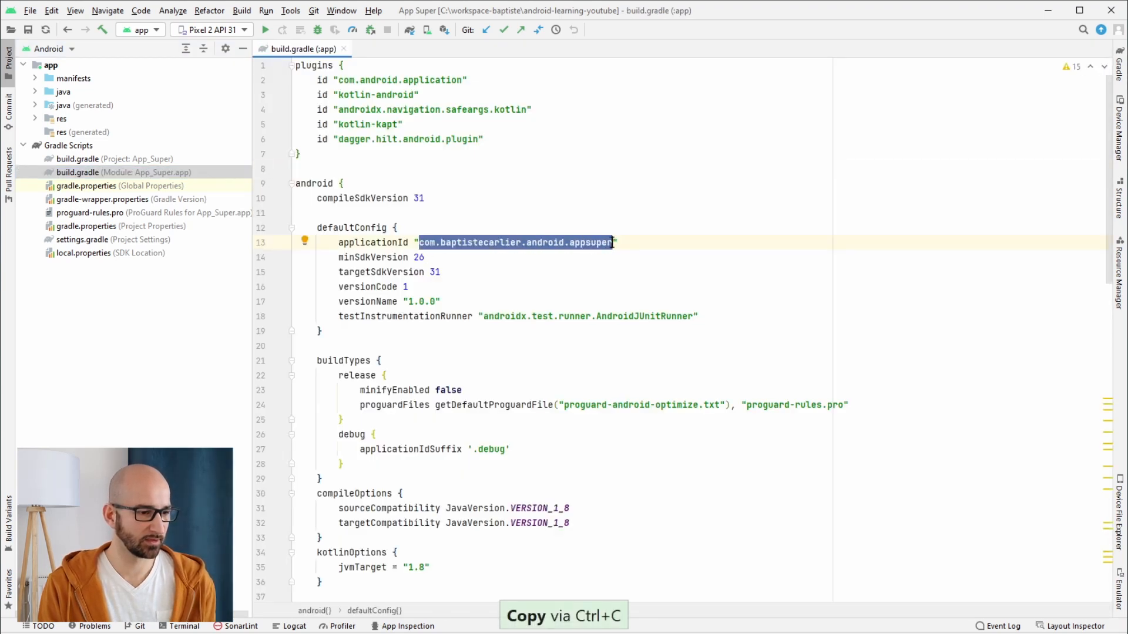
# - Examine the release and debug build types and the dev flavor's applicationIdSuffix in the module-level build.gradle
pyautogui.scroll(-3, 612, 242)
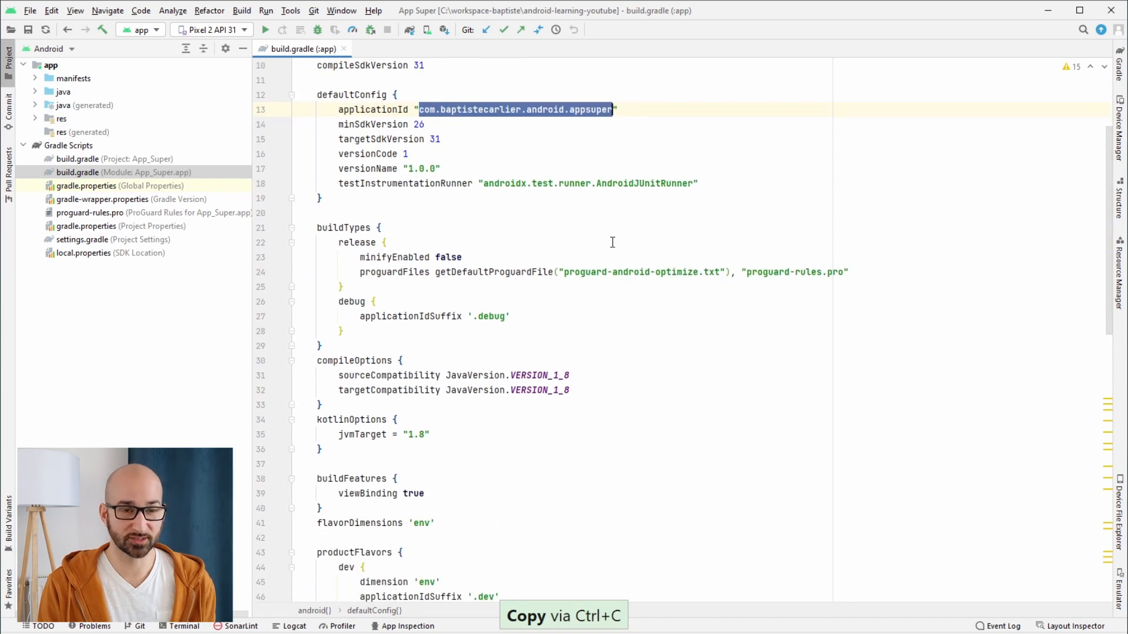
pyautogui.scroll(-1, 612, 242)
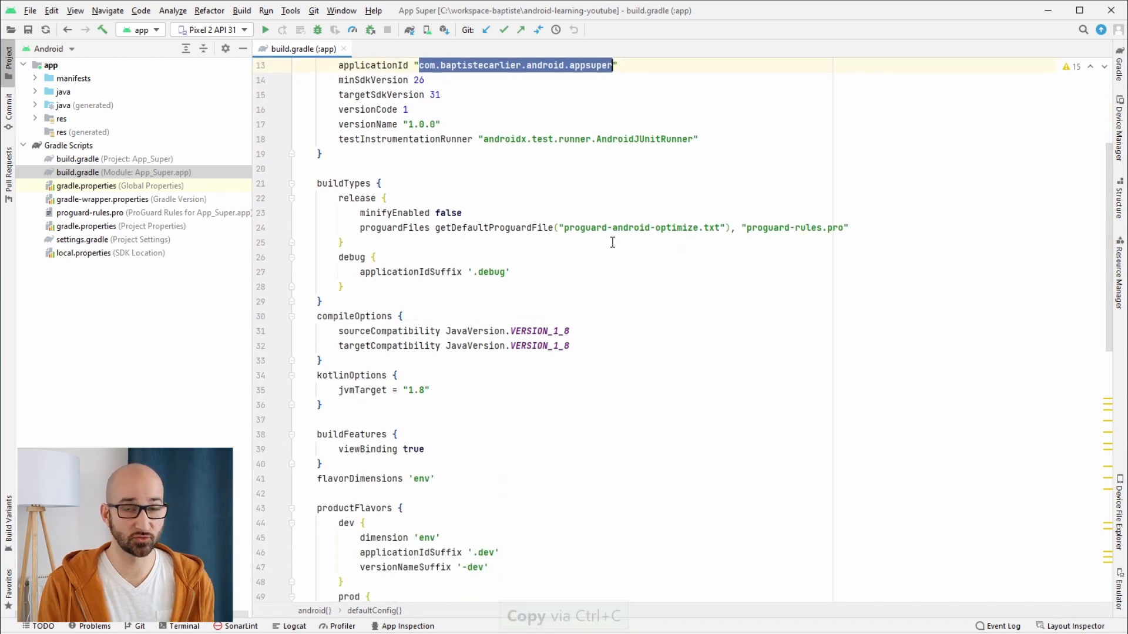
pyautogui.scroll(-1, 435, 532)
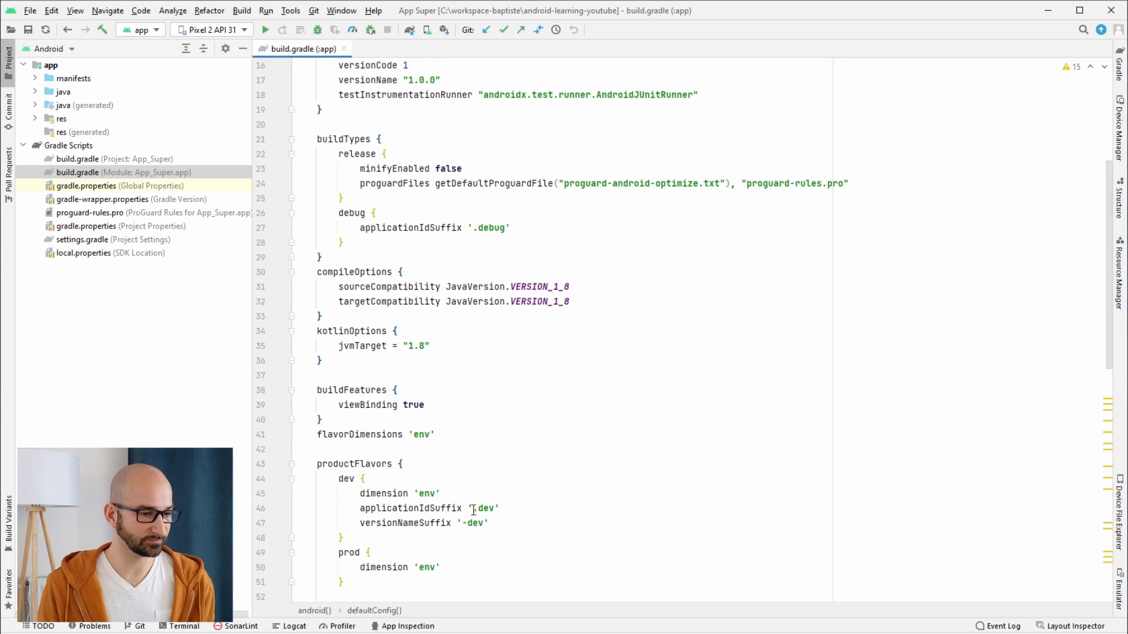
pyautogui.moveTo(473, 508); pyautogui.dragTo(503, 508)
pyautogui.click(376, 242)
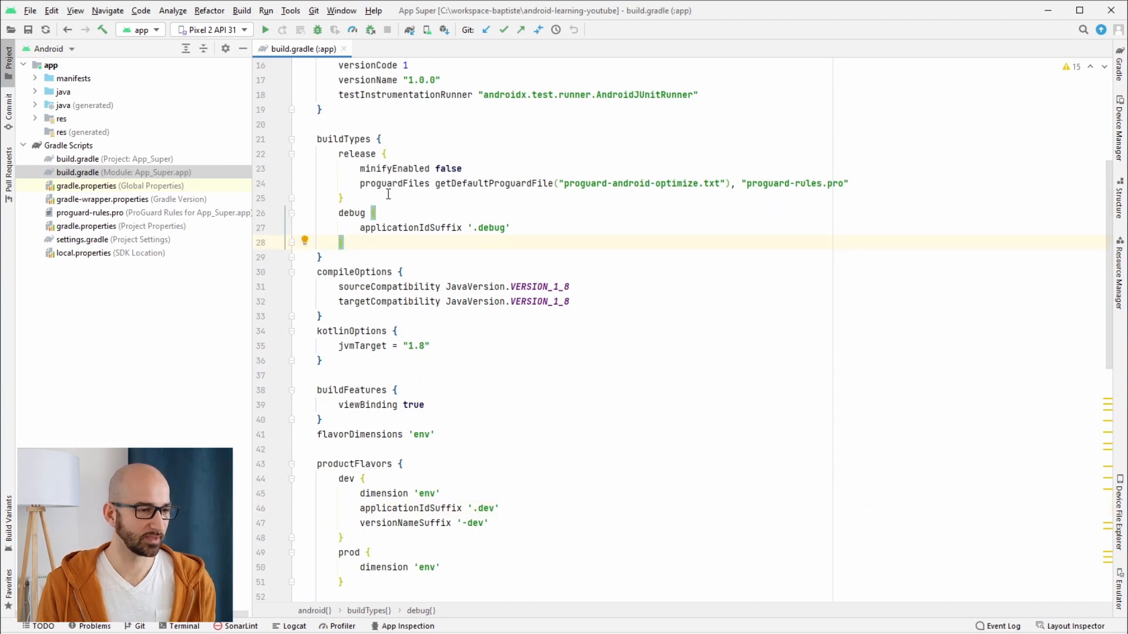
pyautogui.keyDown('shift'); pyautogui.click(450, 203); pyautogui.keyUp('shift')
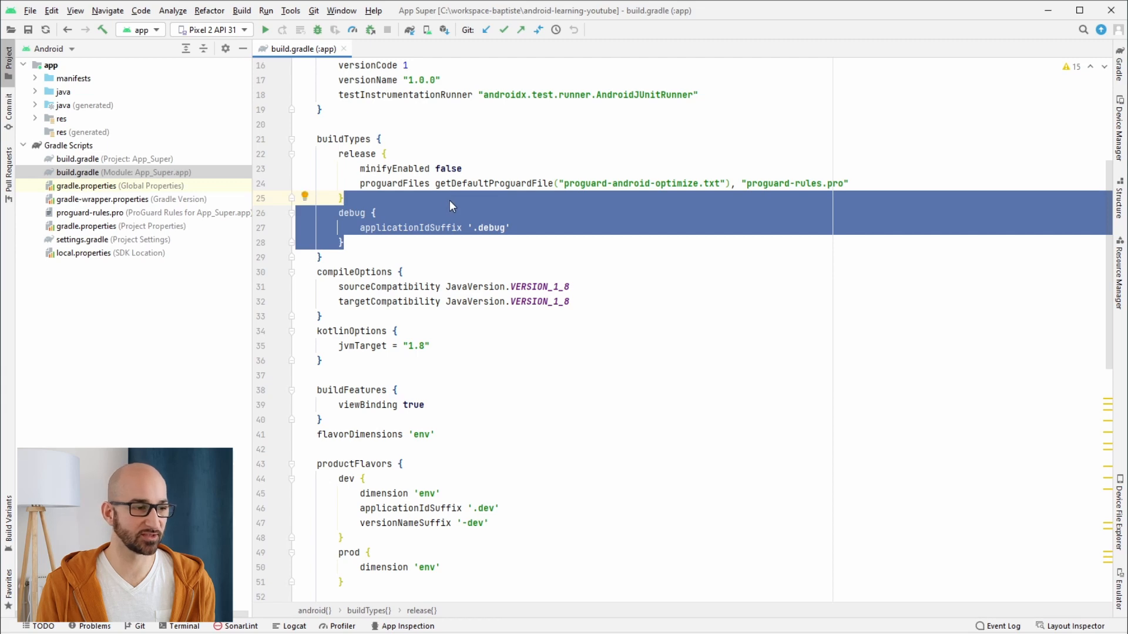
pyautogui.click(449, 199)
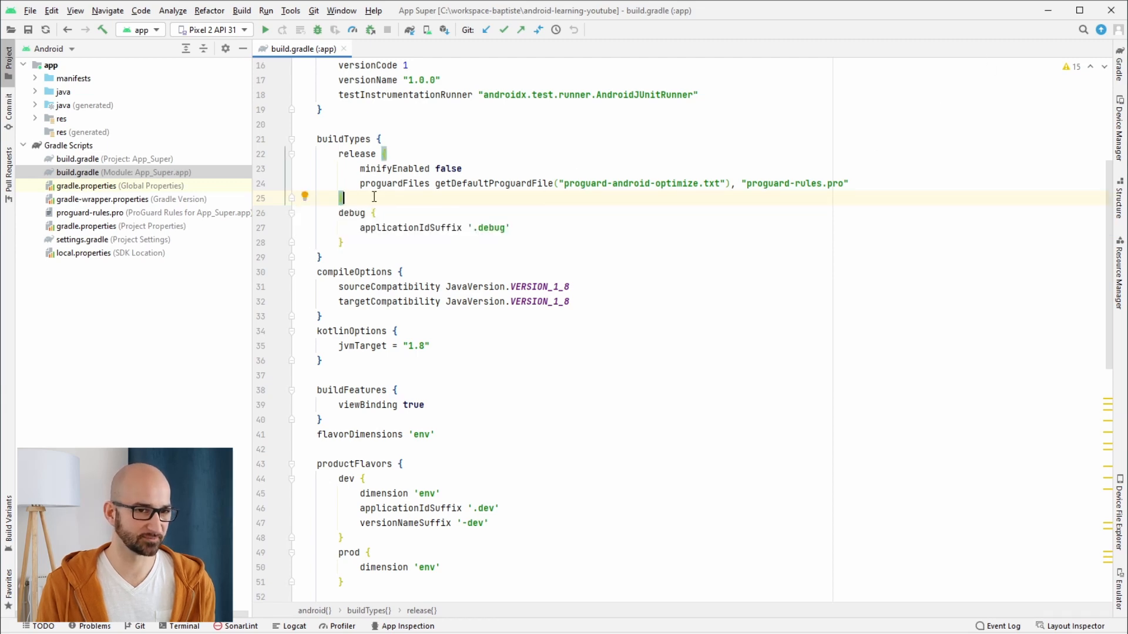
# - In the browser, register the Android app using the copied application ID plus ".dev" as package name and "App Super Dev Release" as nickname
pyautogui.click(1058, 9)
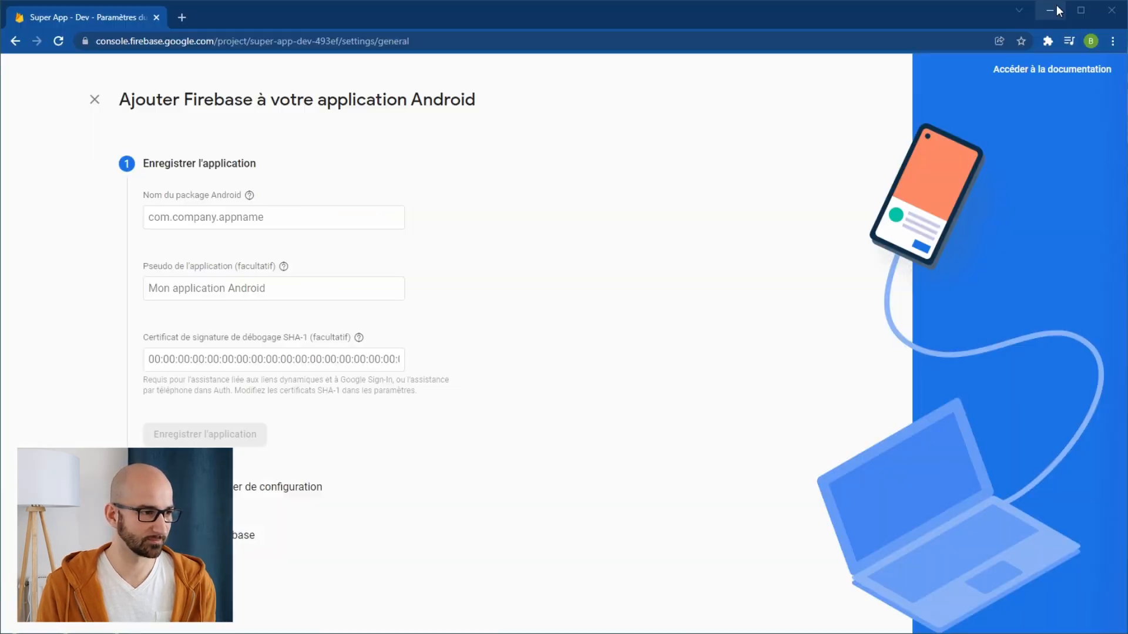
pyautogui.click(252, 214)
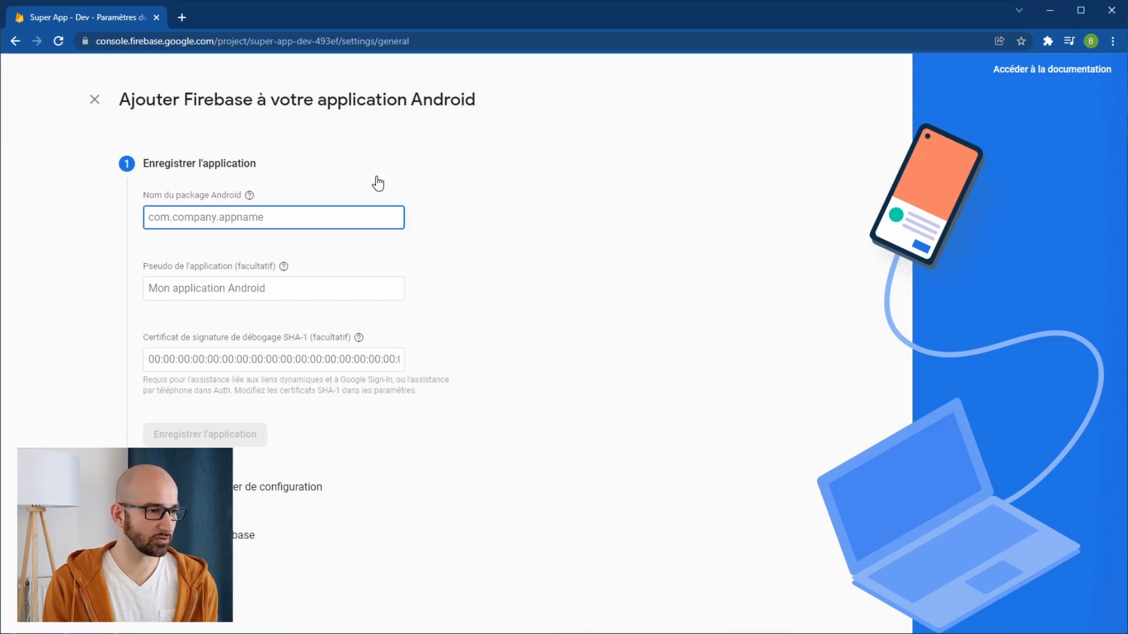
pyautogui.hotkey('ctrl', 'v')
pyautogui.write('.dev')
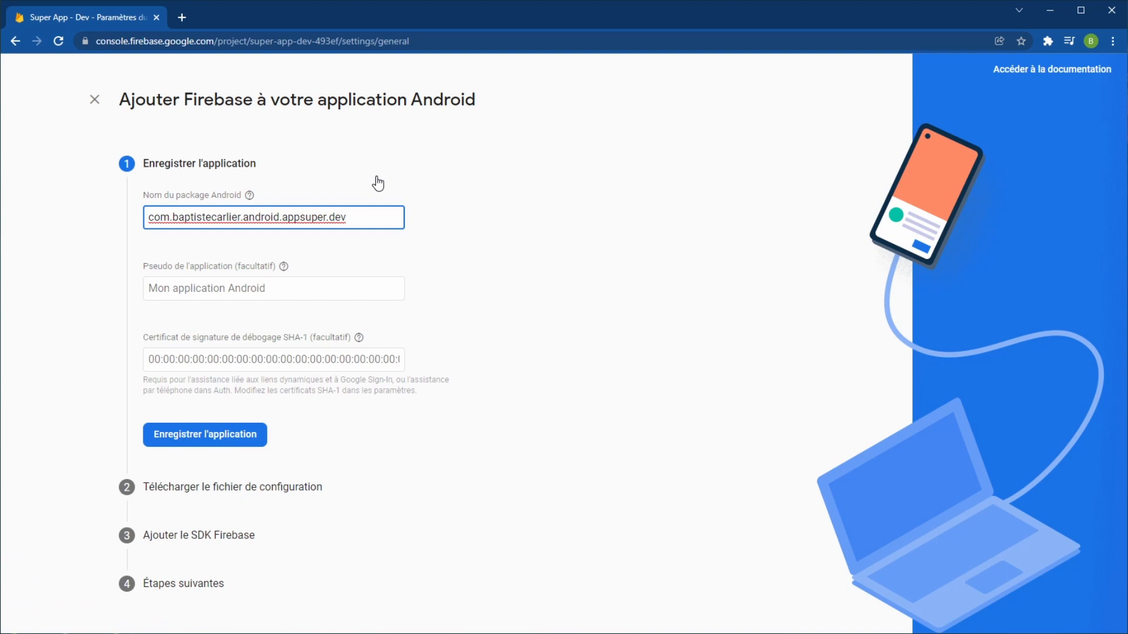
pyautogui.press('Tab')
pyautogui.write('A')
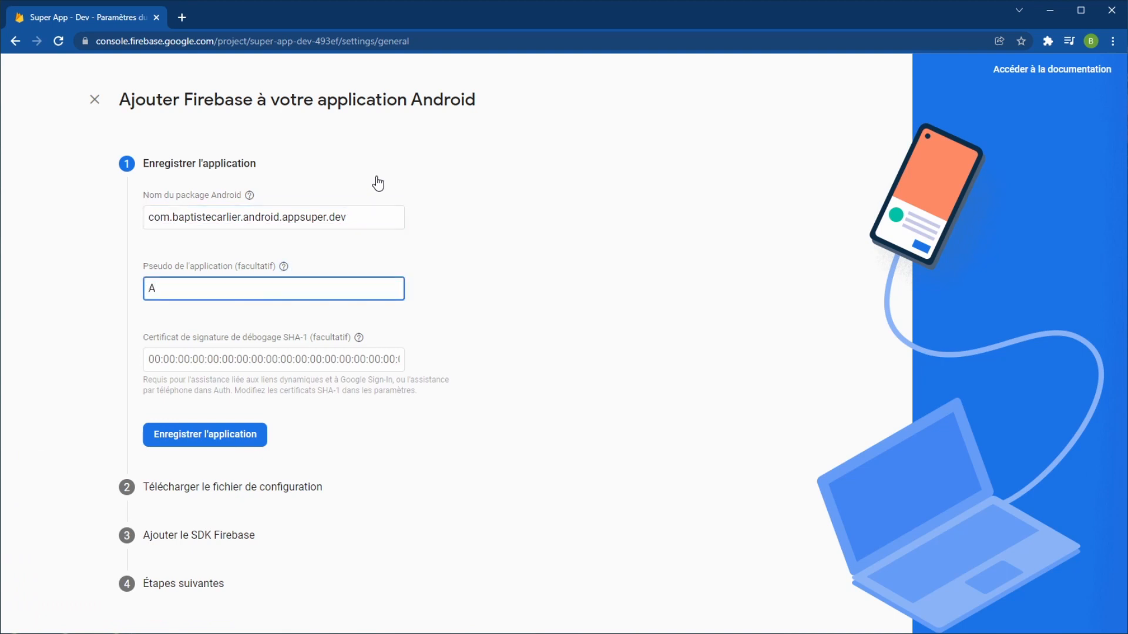
pyautogui.write('pp Super Dev Release')
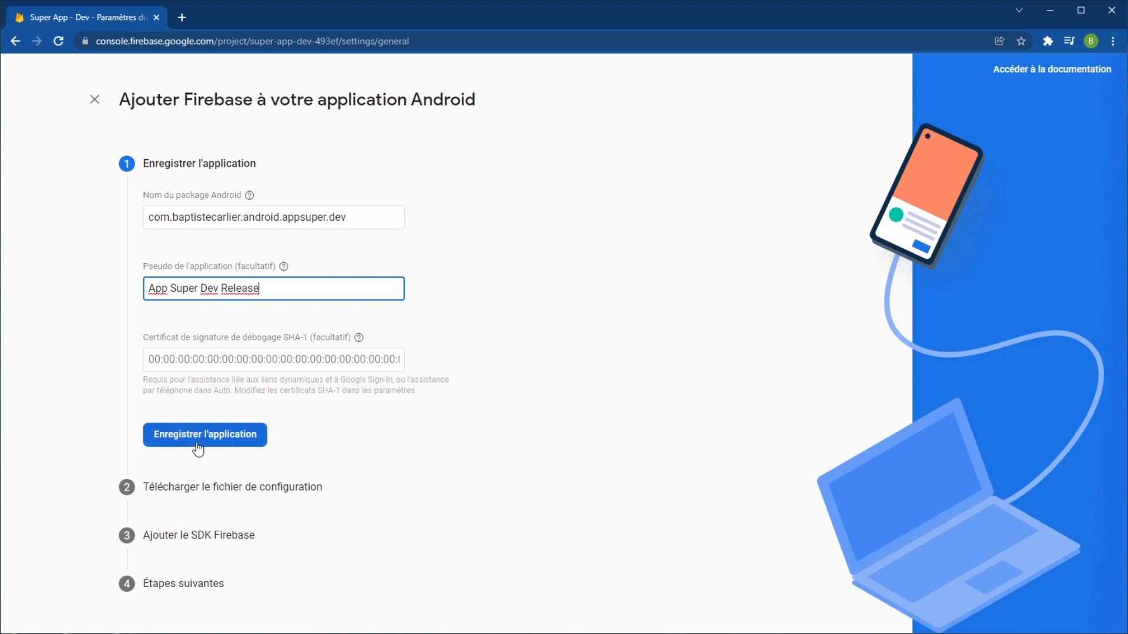
pyautogui.click(198, 448)
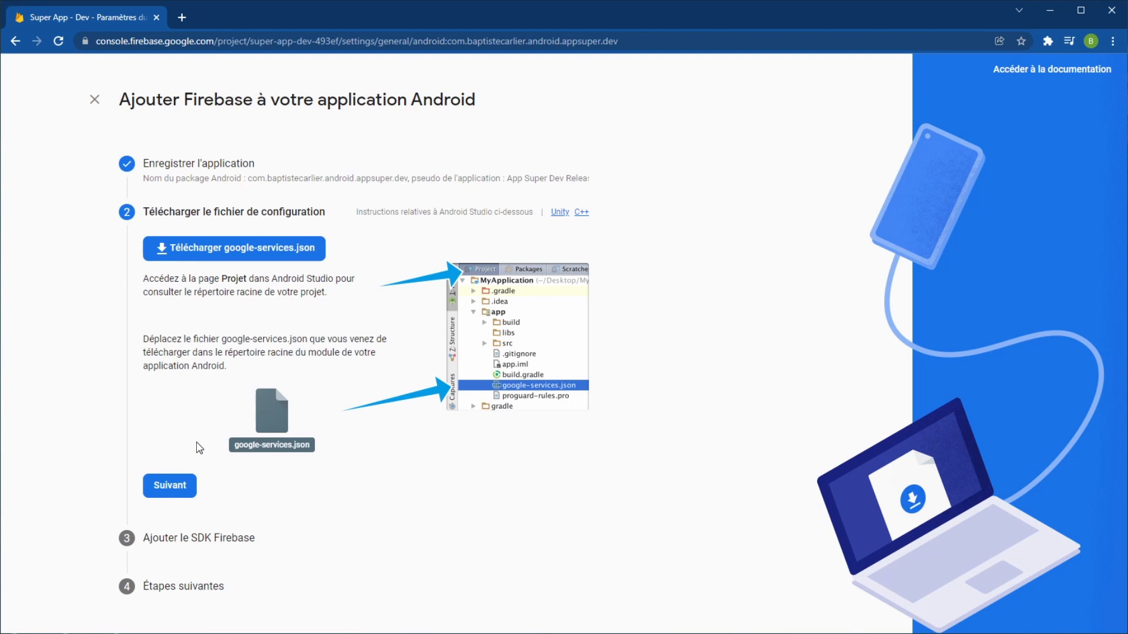
# - Download google-services.json and paste it into the Android project's app\src\dev folder, reached through Explorer from Android Studio's app module
pyautogui.click(197, 257)
pyautogui.click(198, 259)
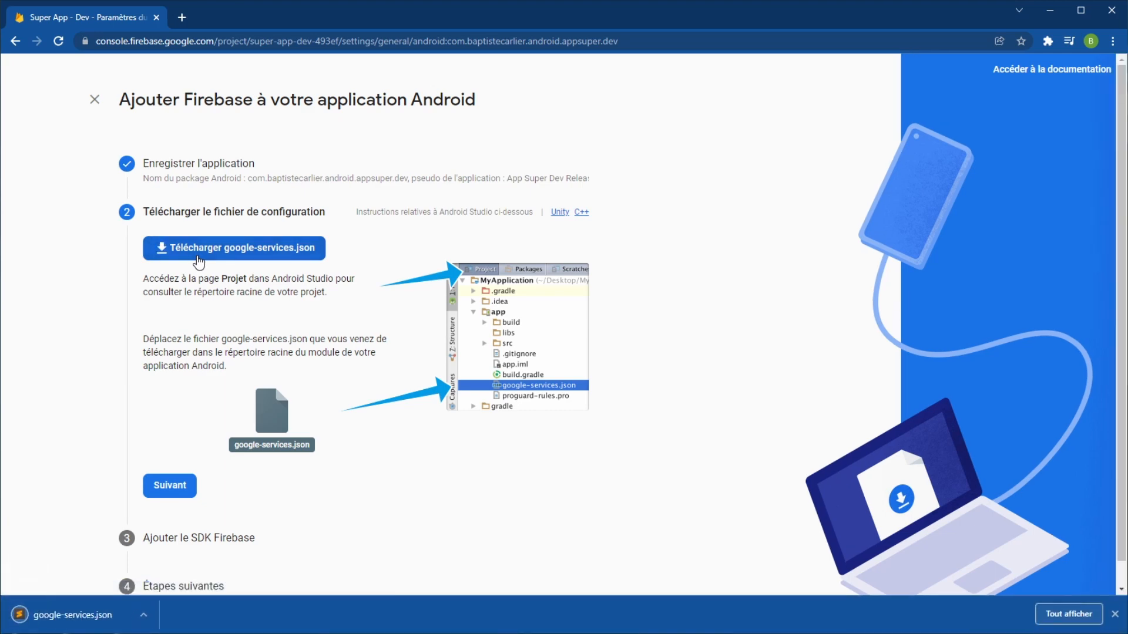
pyautogui.hotkey('alt', 'Tab')
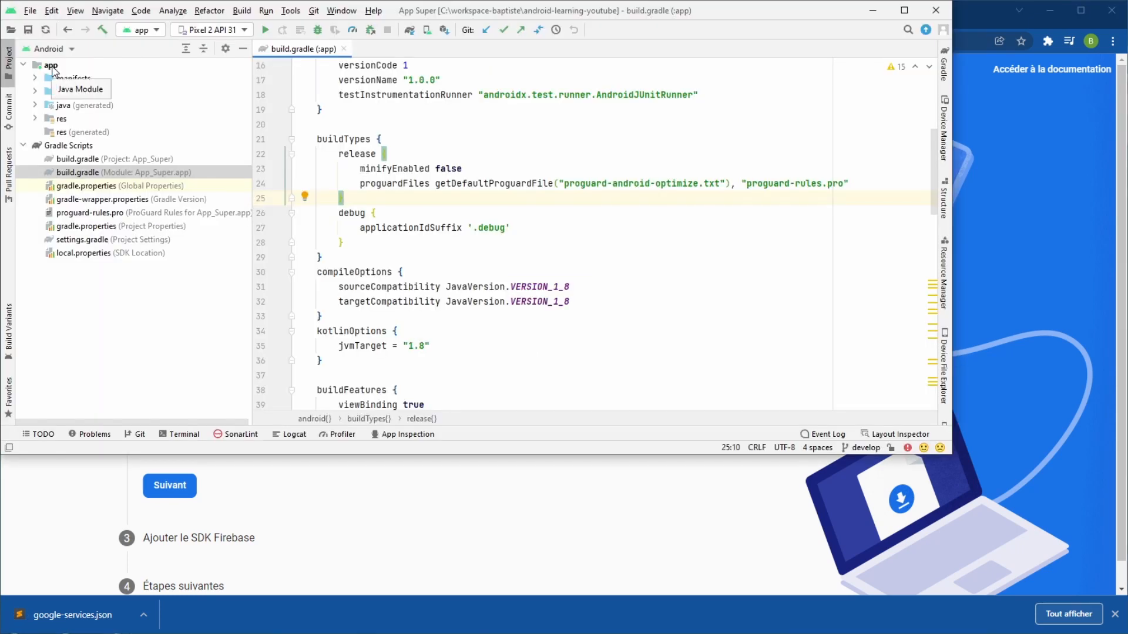
pyautogui.rightClick(51, 66)
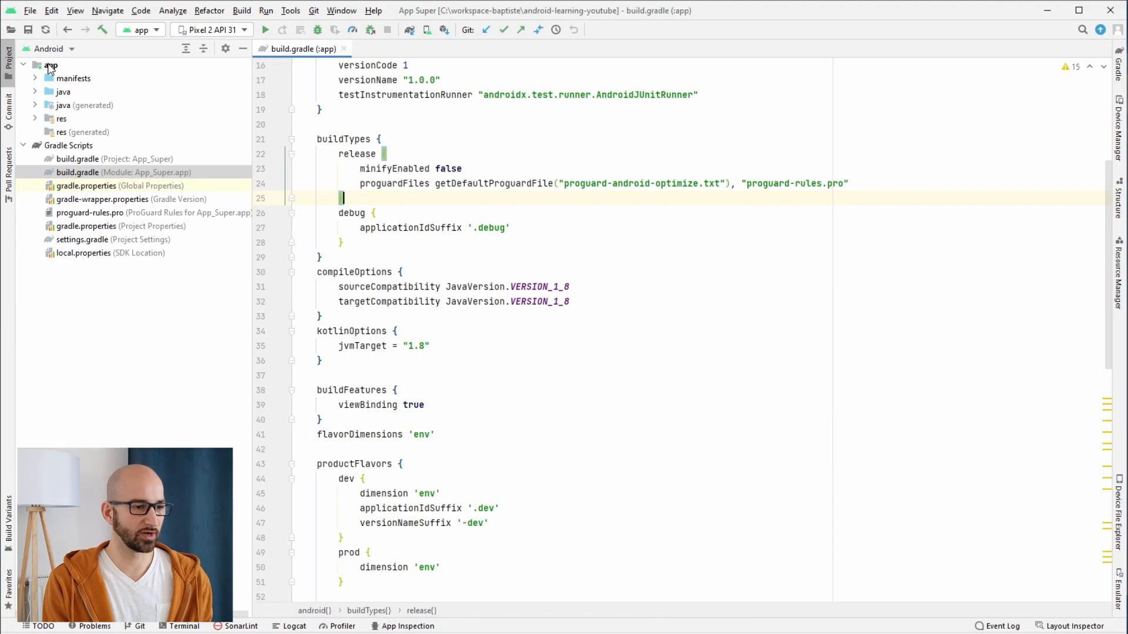
pyautogui.rightClick(51, 67)
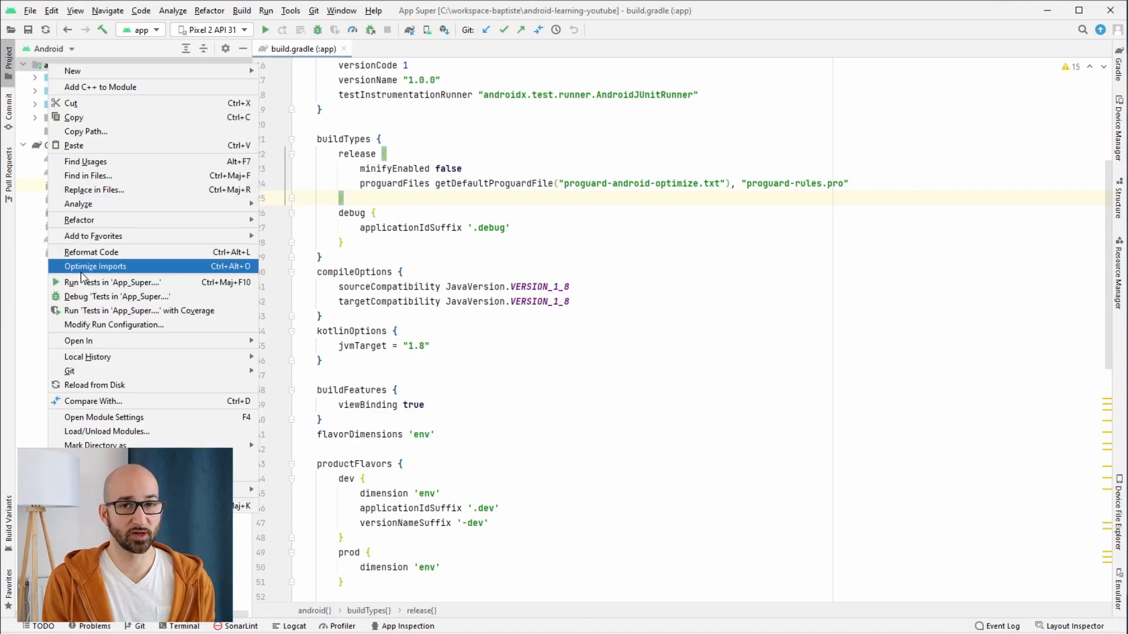
pyautogui.moveTo(94, 341)
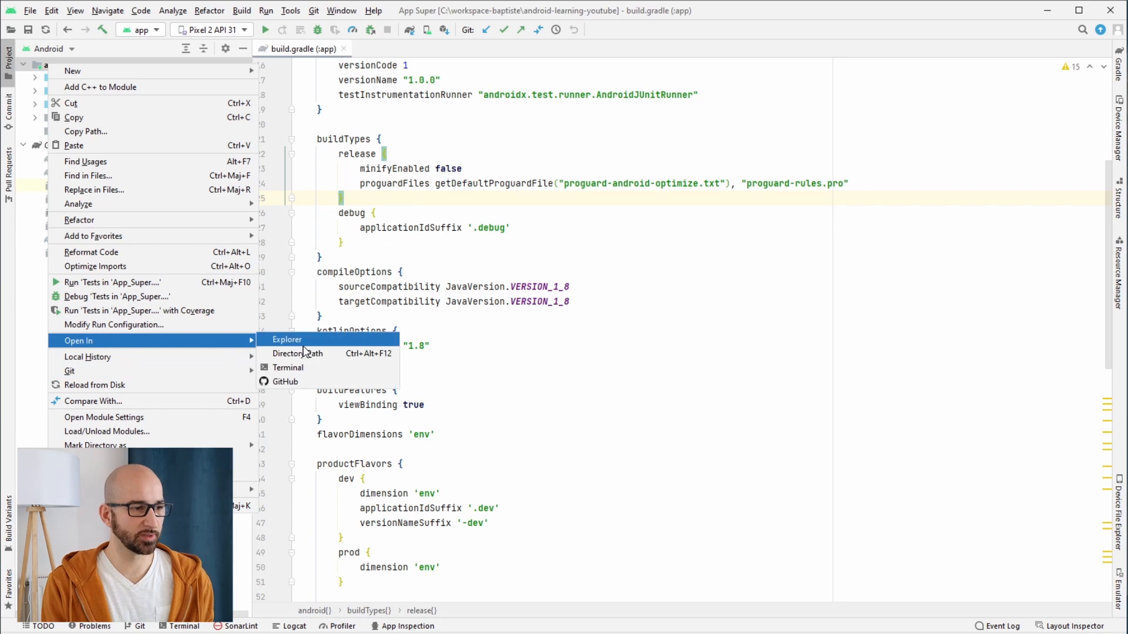
pyautogui.click(284, 340)
pyautogui.hotkey('ctrl', 'v')
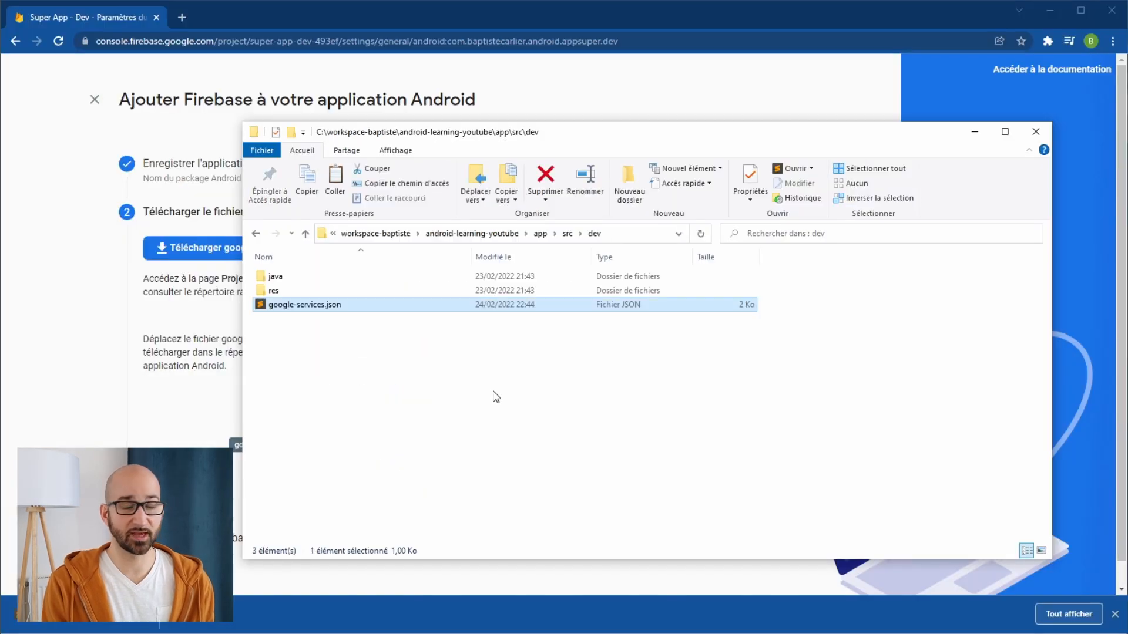
# - In Android Studio, search the project files for "google" and open google-services.json
pyautogui.click(496, 397)
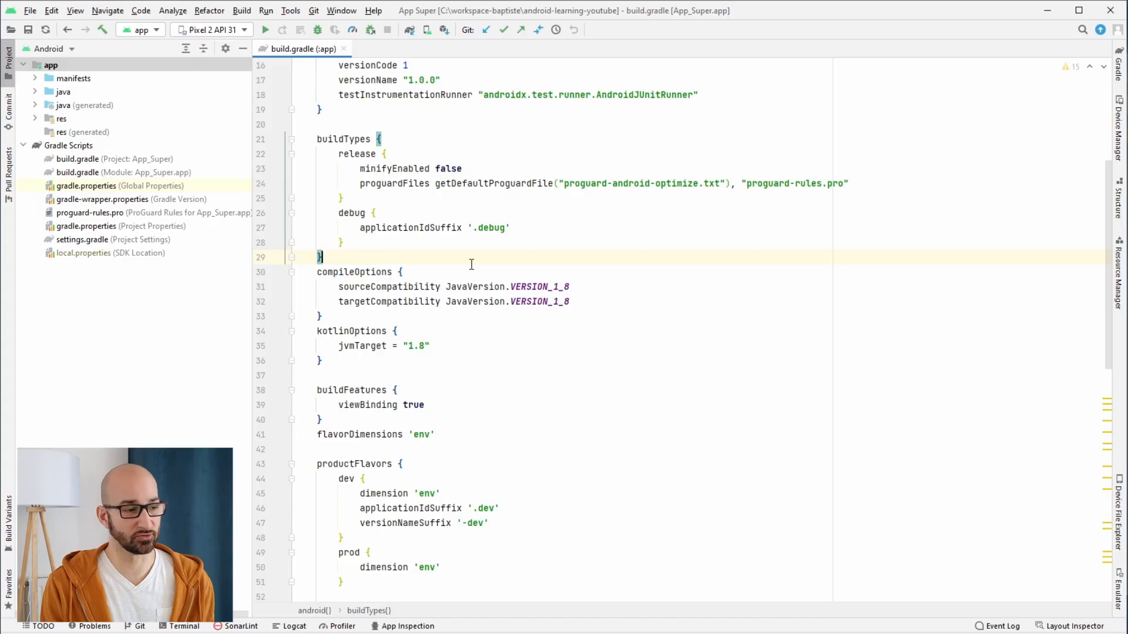
pyautogui.hotkey('ctrl', 'shift', 'n')
pyautogui.write('goo')
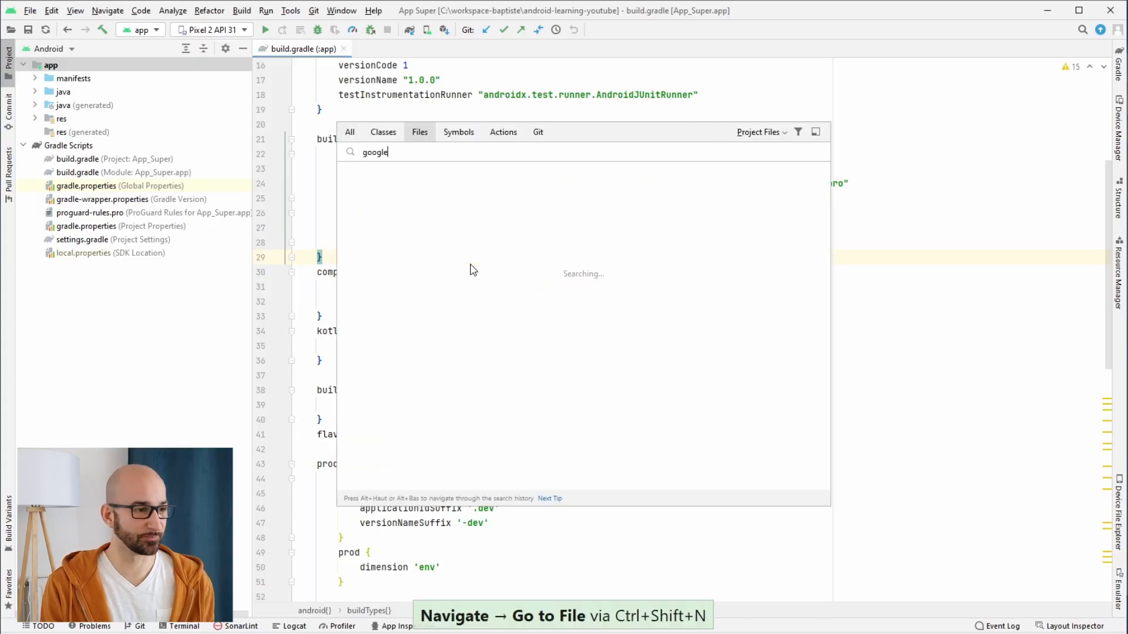
pyautogui.write('gle')
pyautogui.press('Return')
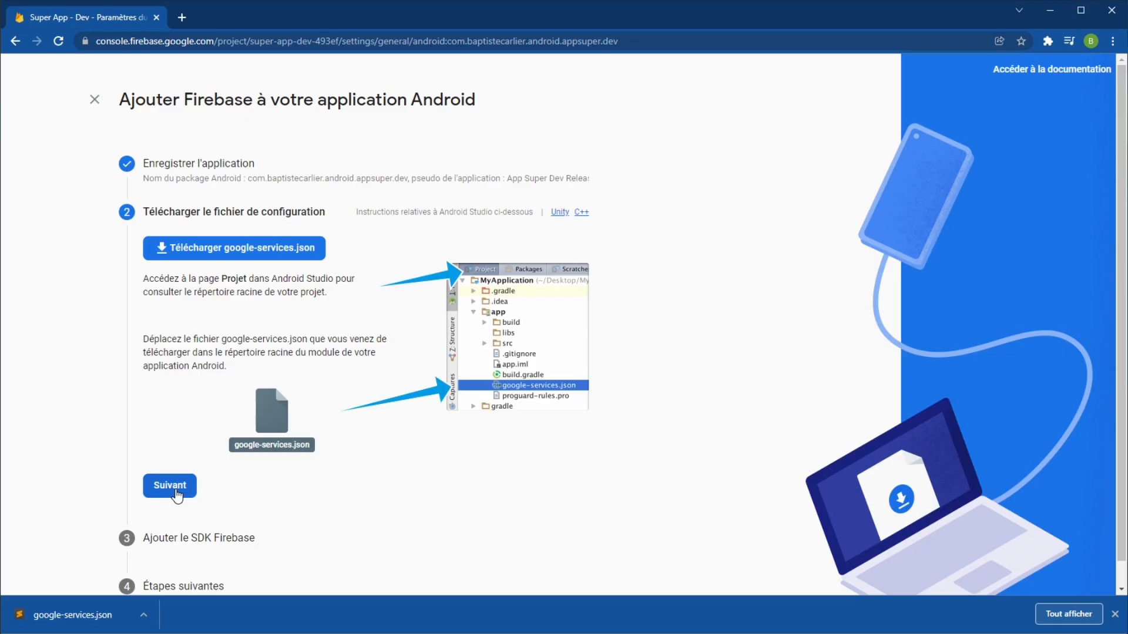
# - In the browser, advance to the Firebase SDK instructions and copy the google-services:4.3.10 classpath line for the project-level build.gradle
pyautogui.click(176, 492)
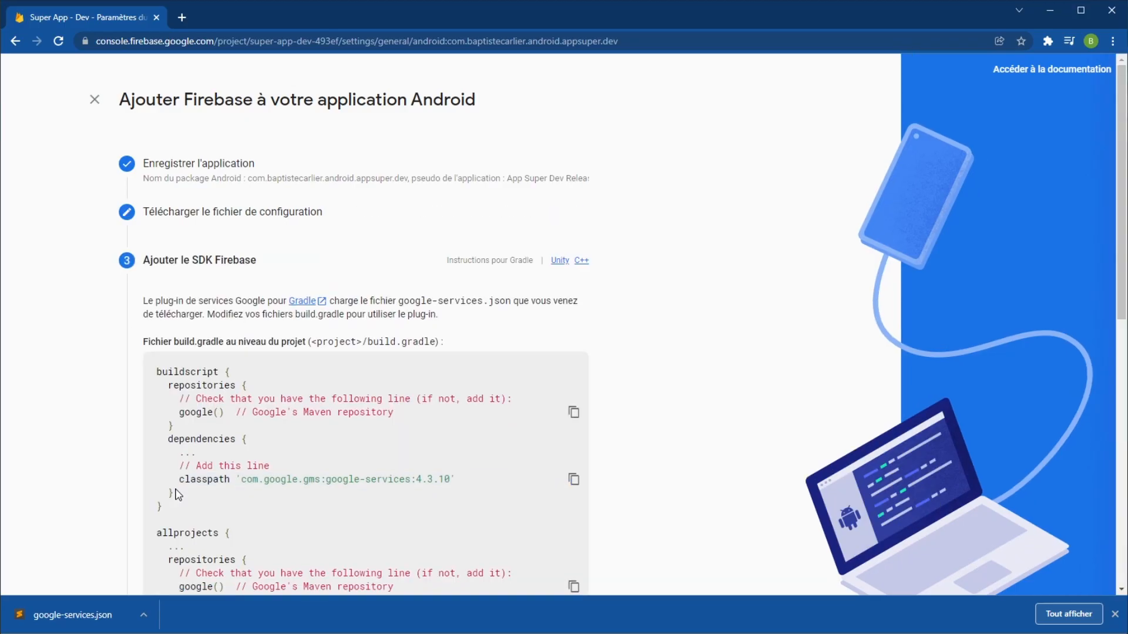
pyautogui.scroll(-2, 94, 404)
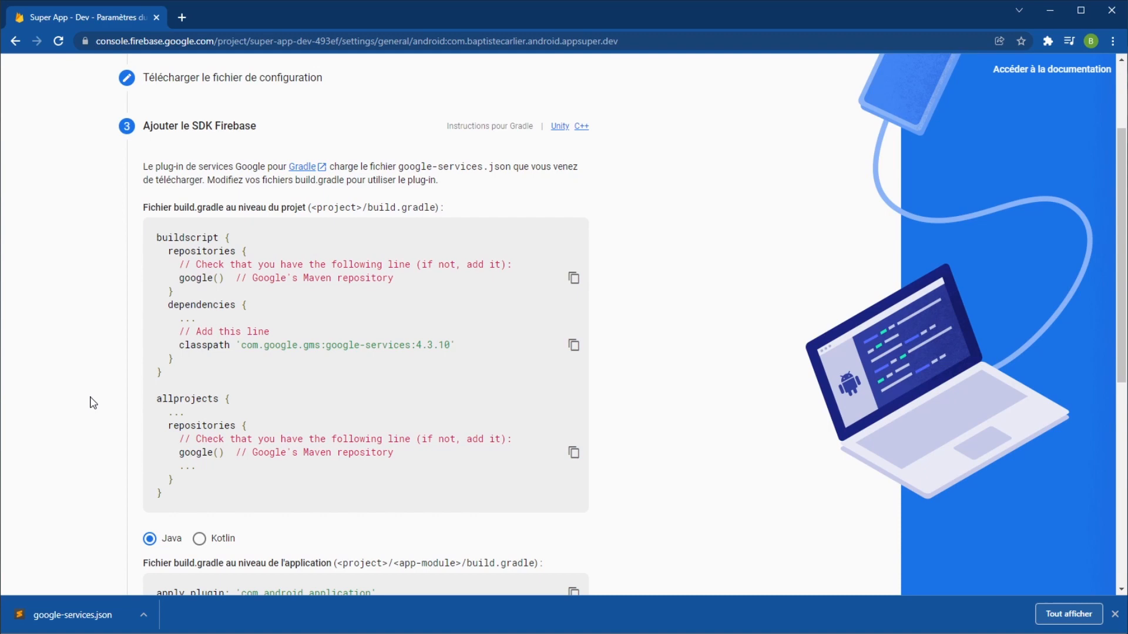
pyautogui.click(464, 351)
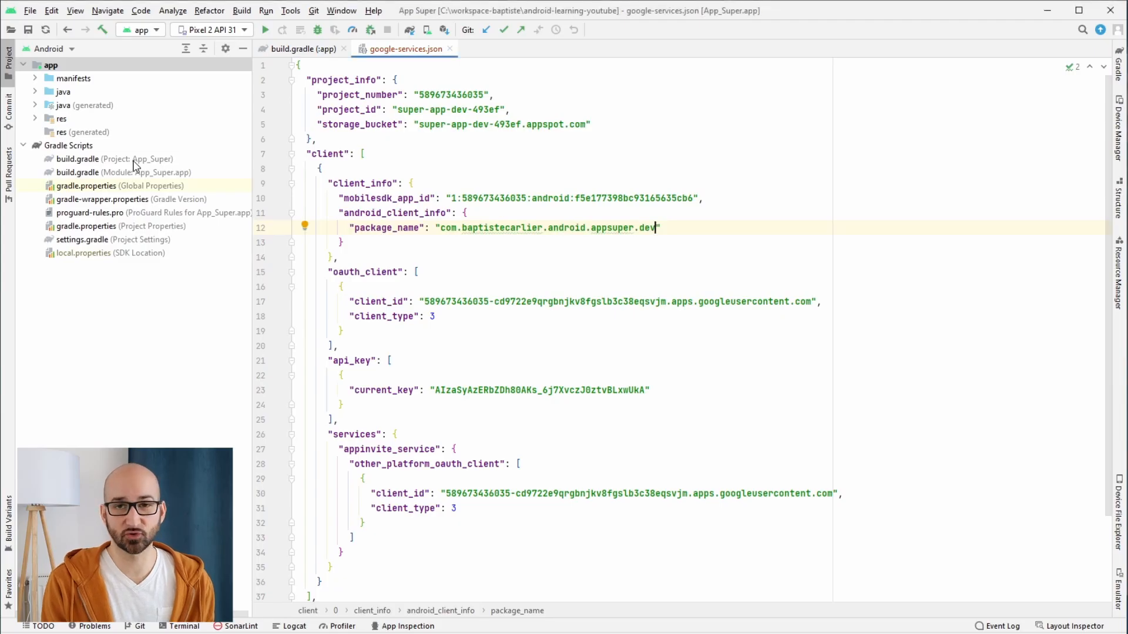
# - In Android Studio, add classpath 'com.google.gms:google-services:4.3.10' below the Hilt classpath in the project-level build.gradle's buildscript dependencies
pyautogui.doubleClick(134, 164)
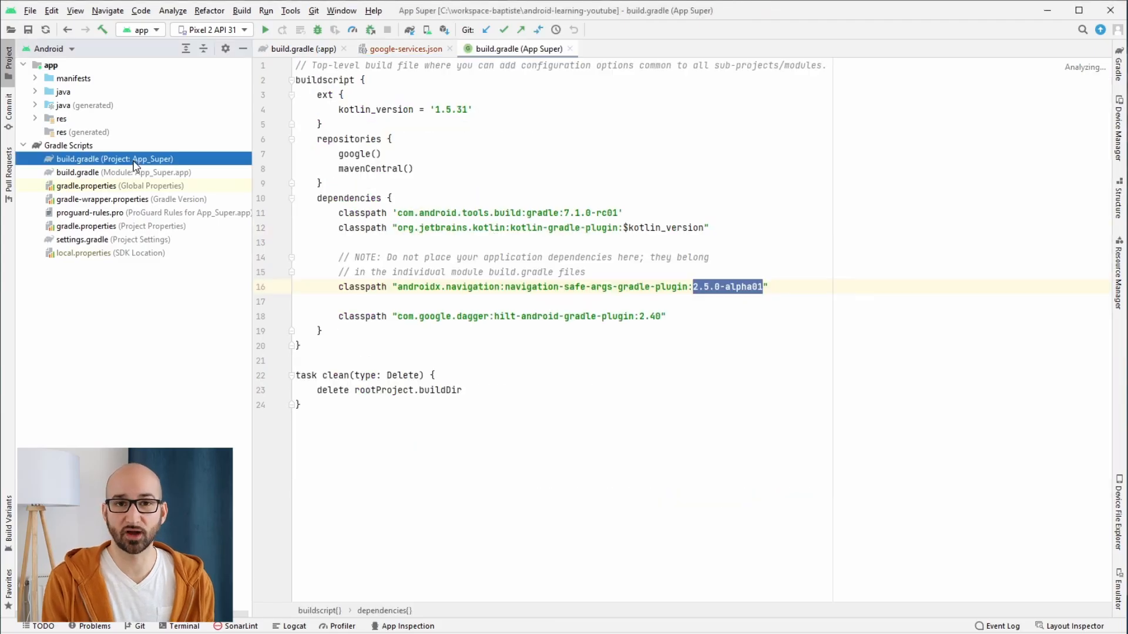
pyautogui.click(709, 317)
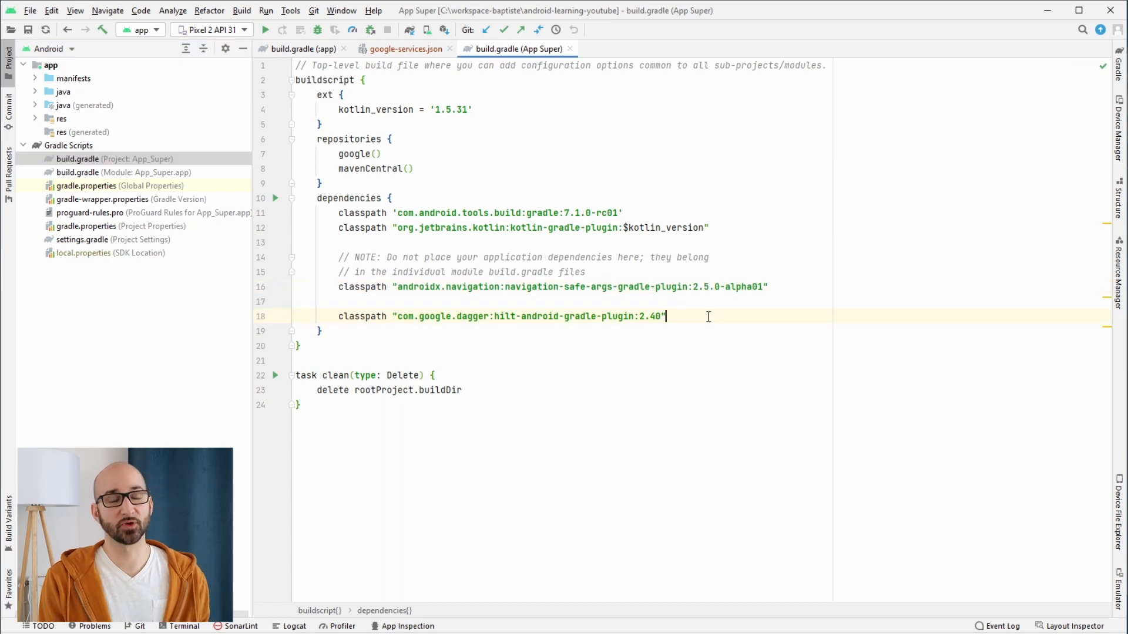
pyautogui.write("classpath 'com.google.gms:google-services:4.3.10'")
pyautogui.hotkey('ctrl', 'z')
pyautogui.press('Return')
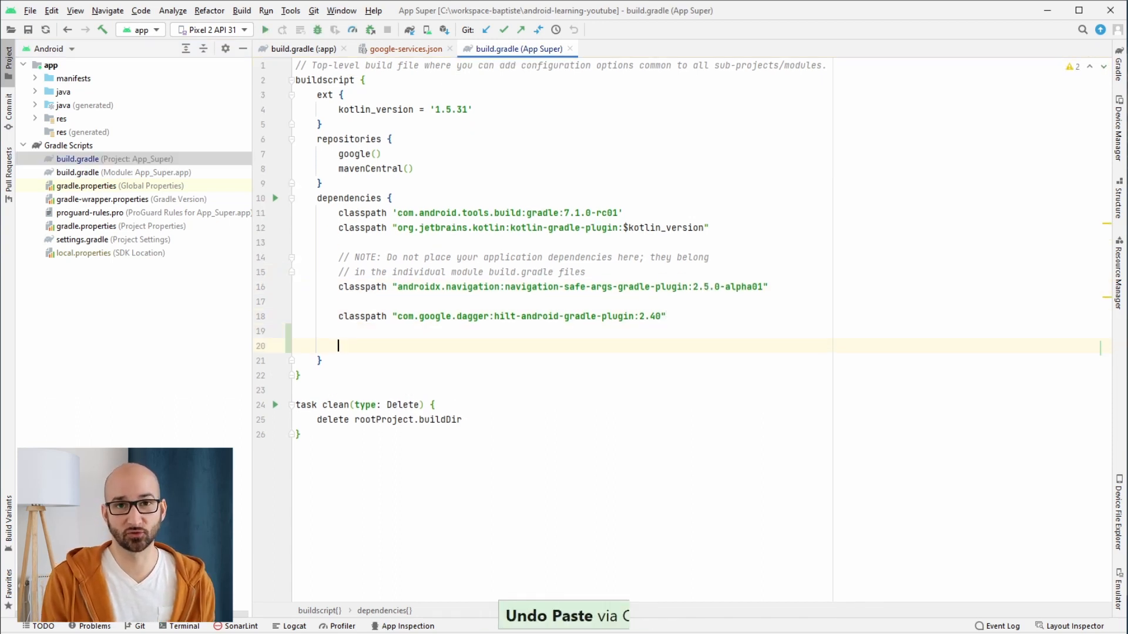
pyautogui.write("\\nclasspath 'com.google.gms:google-services:4.3.10'")
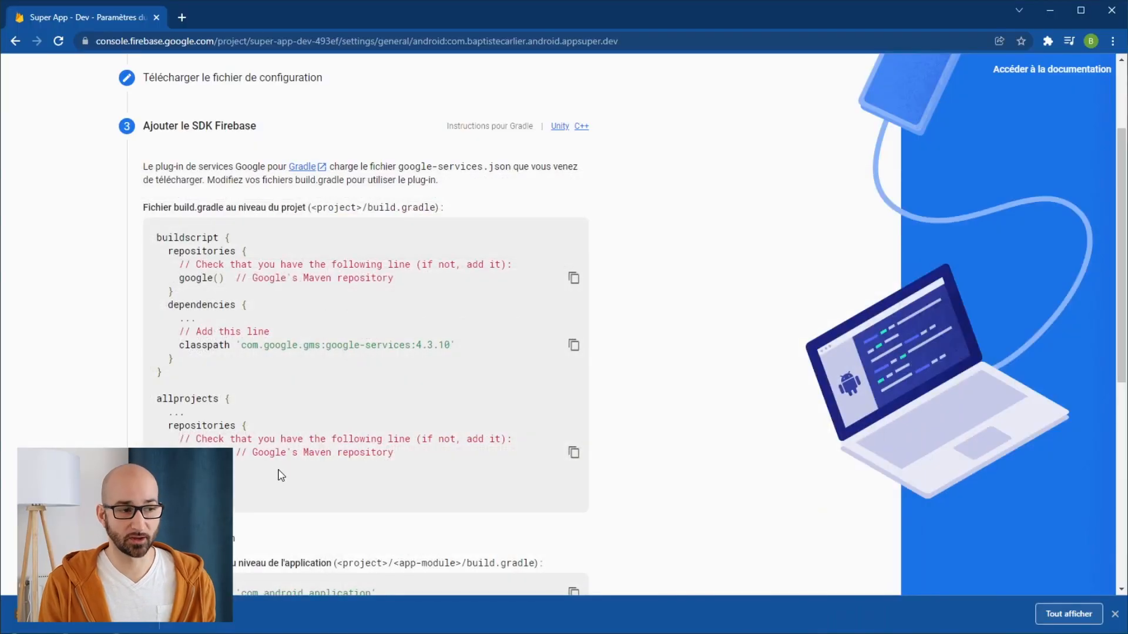
# - Copy the apply plugin: 'com.google.gms.google-services' line from Firebase's app-level build.gradle instructions and switch to Android Studio
pyautogui.scroll(-6, 274, 468)
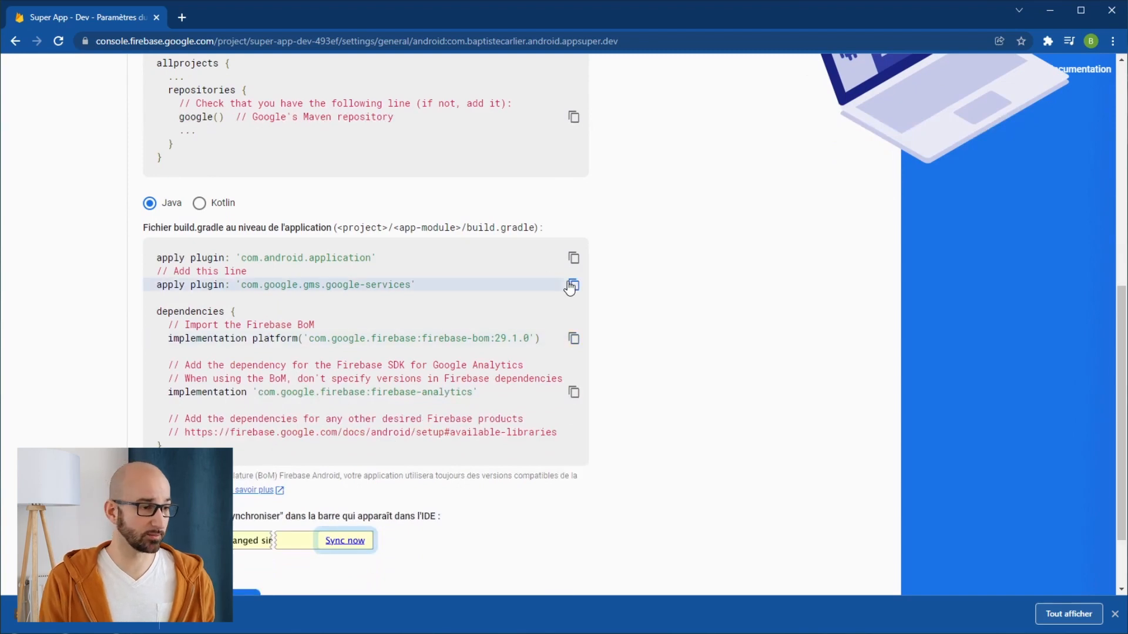
pyautogui.click(574, 286)
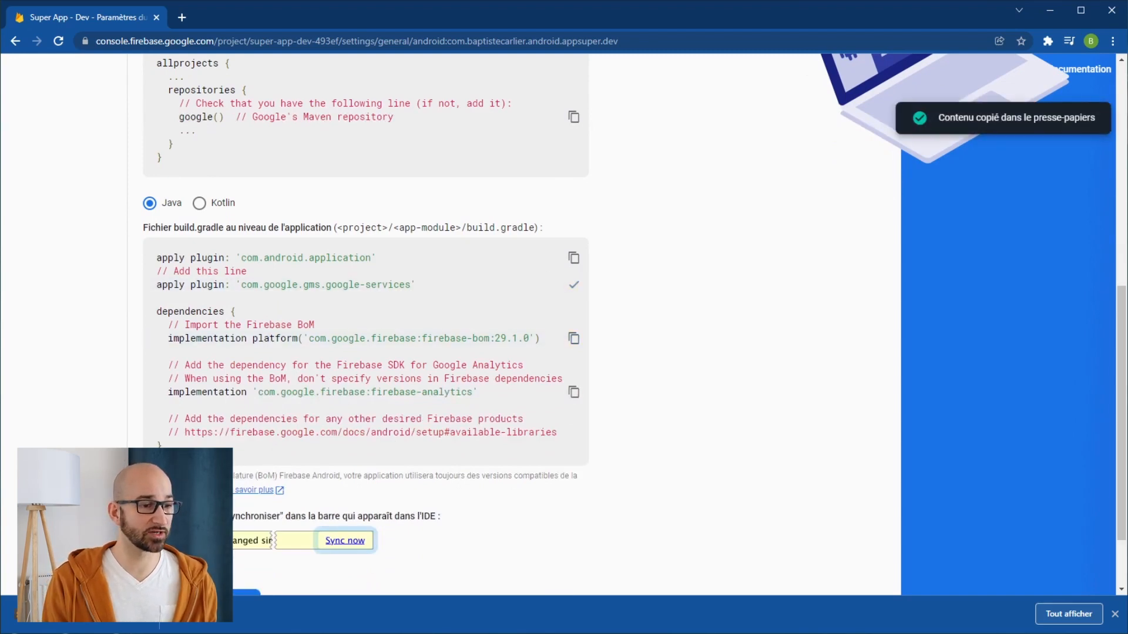
pyautogui.hotkey('alt', 'Tab')
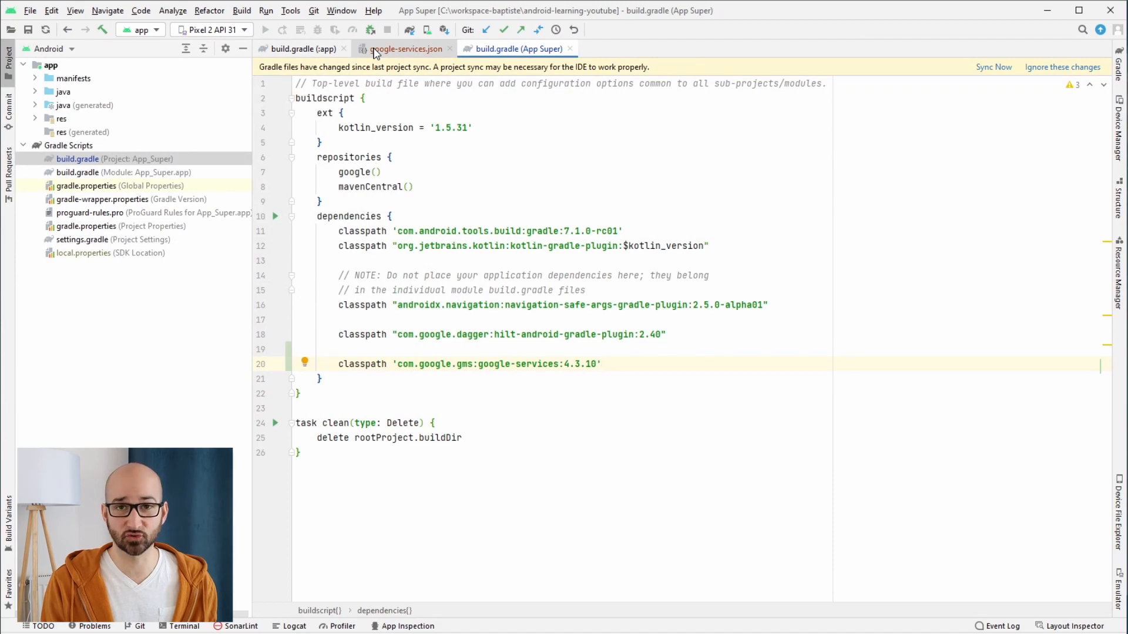
# - Close google-services.json and add id 'com.google.gms.google-services' after the Hilt plugin in the plugins block of the app module's build.gradle
pyautogui.middleClick(374, 53)
pyautogui.click(317, 53)
pyautogui.scroll(5, 419, 167)
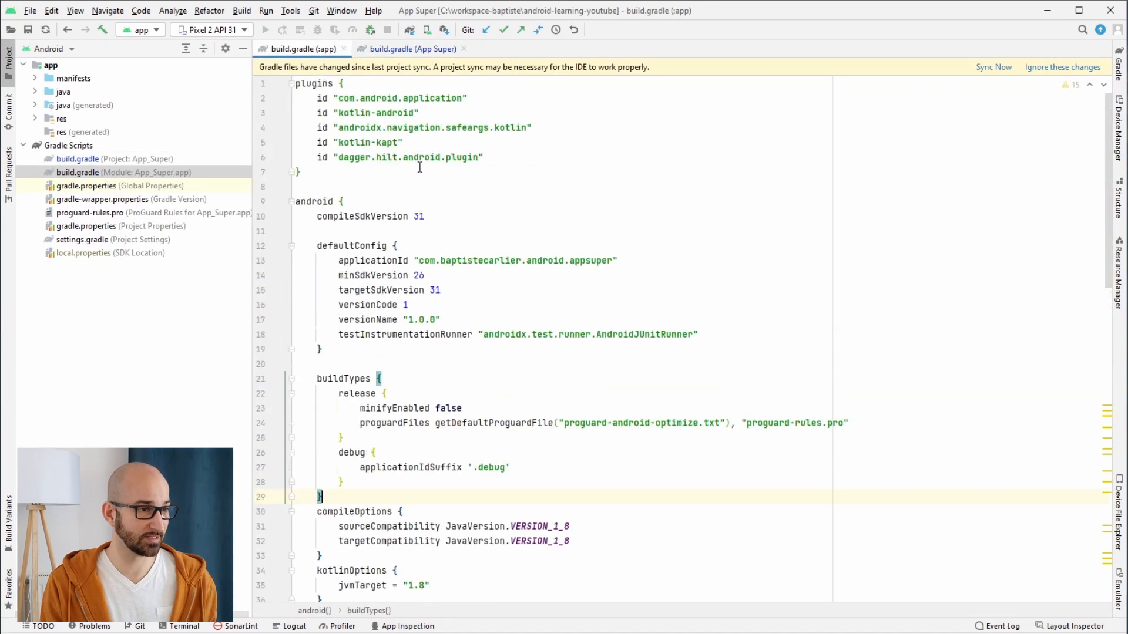
pyautogui.click(494, 157)
pyautogui.press('Return')
pyautogui.hotkey('ctrl', 'v')
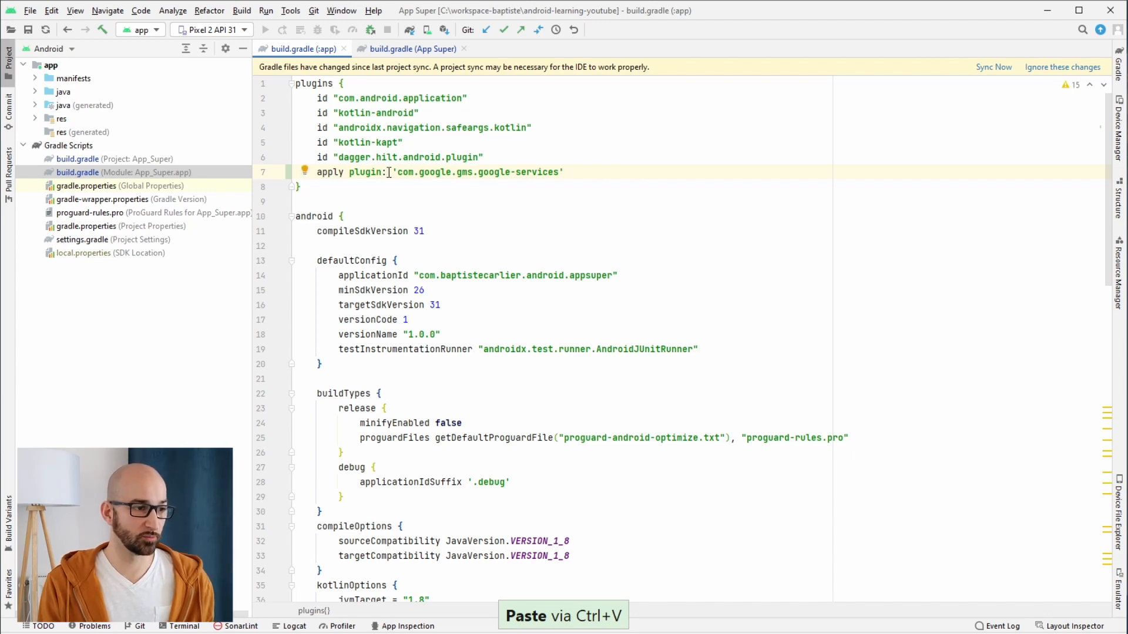
pyautogui.moveTo(388, 173); pyautogui.dragTo(317, 173)
pyautogui.write('id')
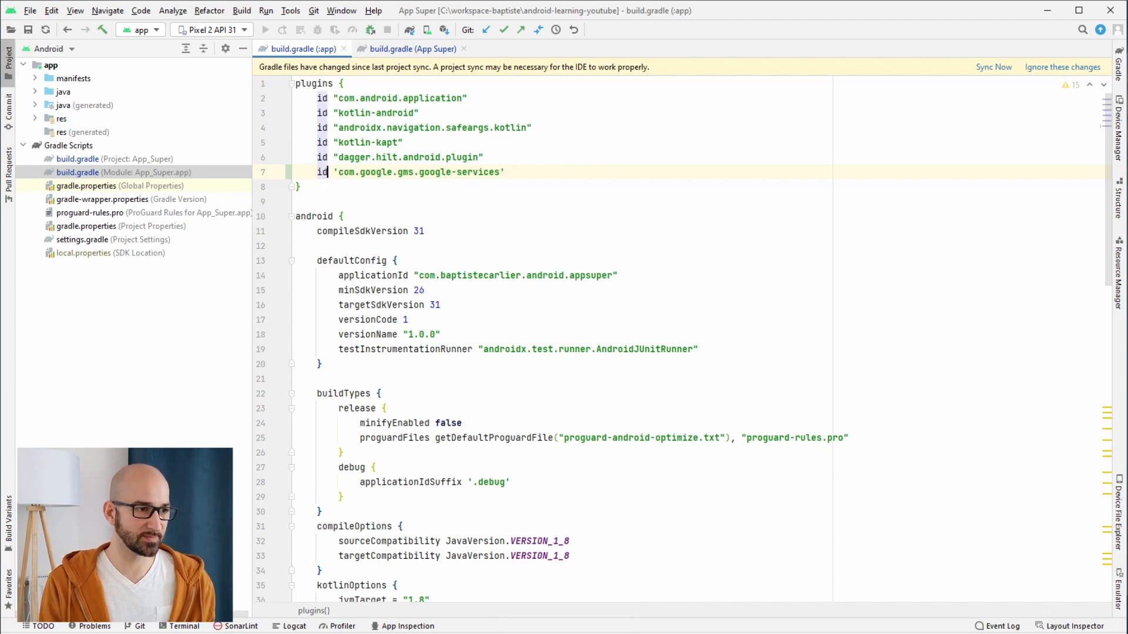
pyautogui.click(547, 175)
# - In the browser, copy the firebase-bom:29.1.0 and firebase-analytics dependency lines with their comments from the app-level build.gradle instructions
pyautogui.hotkey('alt', 'Tab')
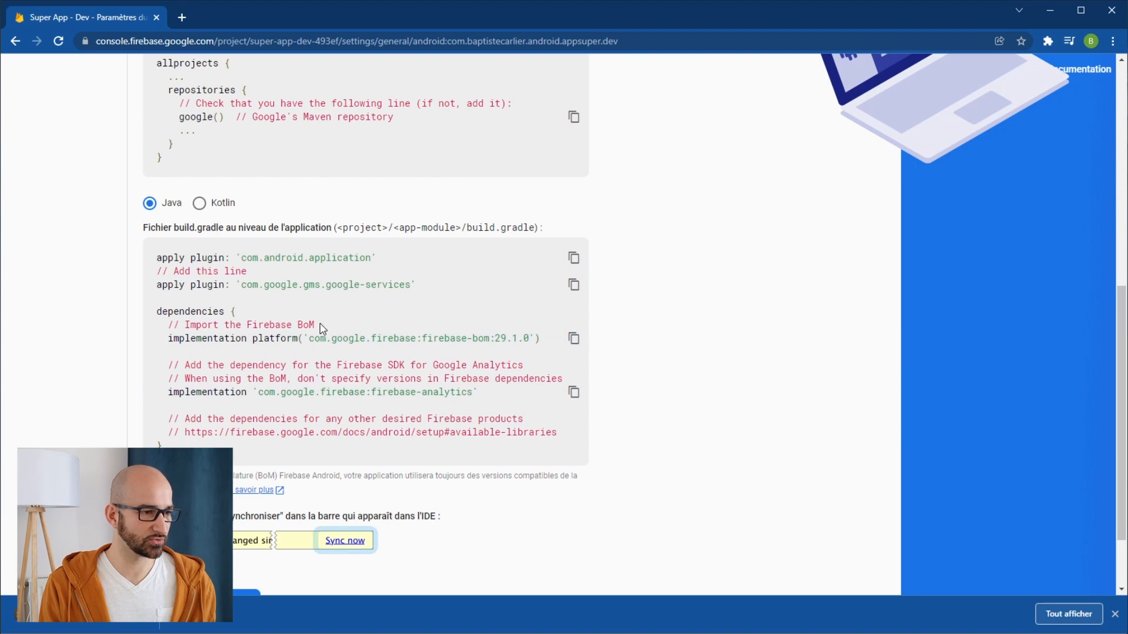
pyautogui.moveTo(159, 316); pyautogui.dragTo(176, 399)
pyautogui.moveTo(171, 324); pyautogui.dragTo(473, 398)
pyautogui.rightClick(457, 394)
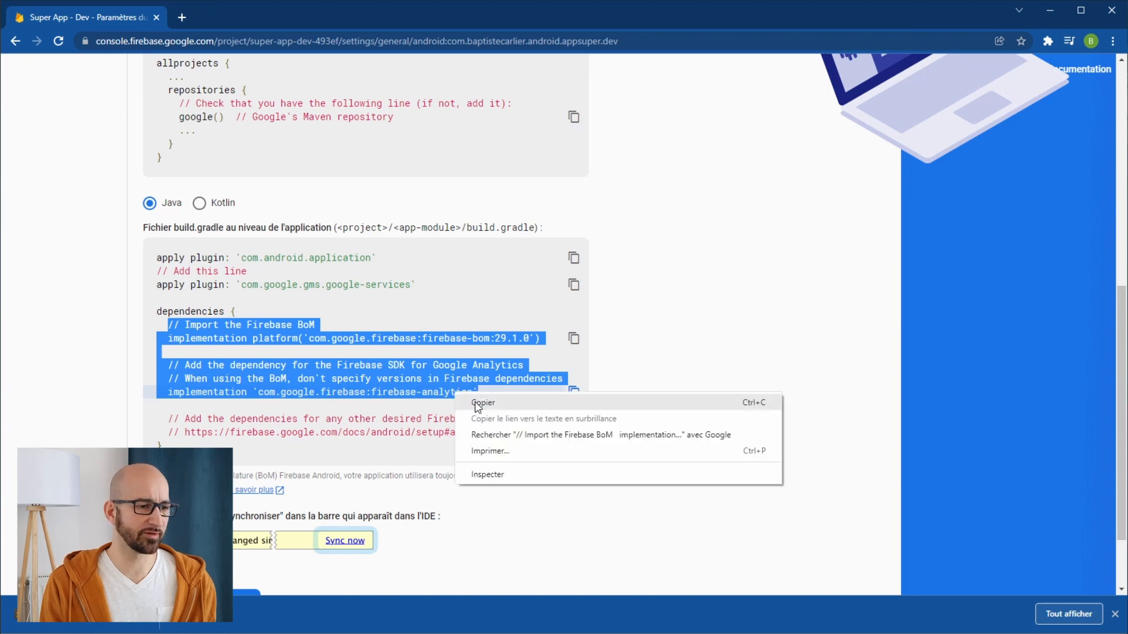
pyautogui.click(477, 404)
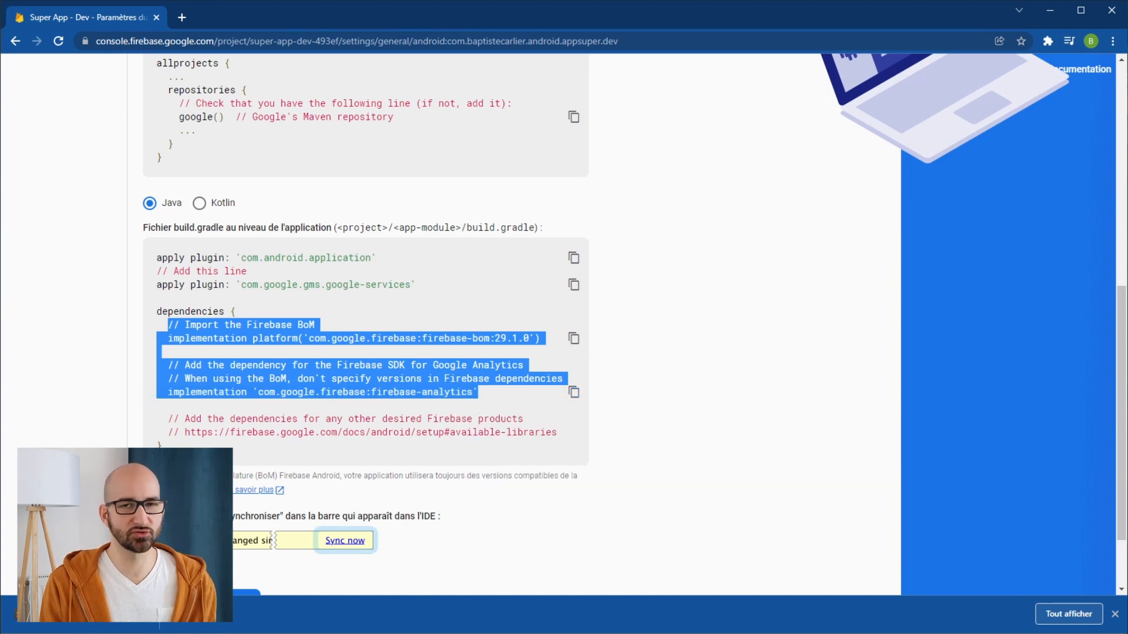
# - In Android Studio, paste the Firebase dependencies below the Hilt ones in the app module's build.gradle and remove the blank lines after the BoM line
pyautogui.hotkey('alt', 'Tab')
pyautogui.scroll(-15, 442, 275)
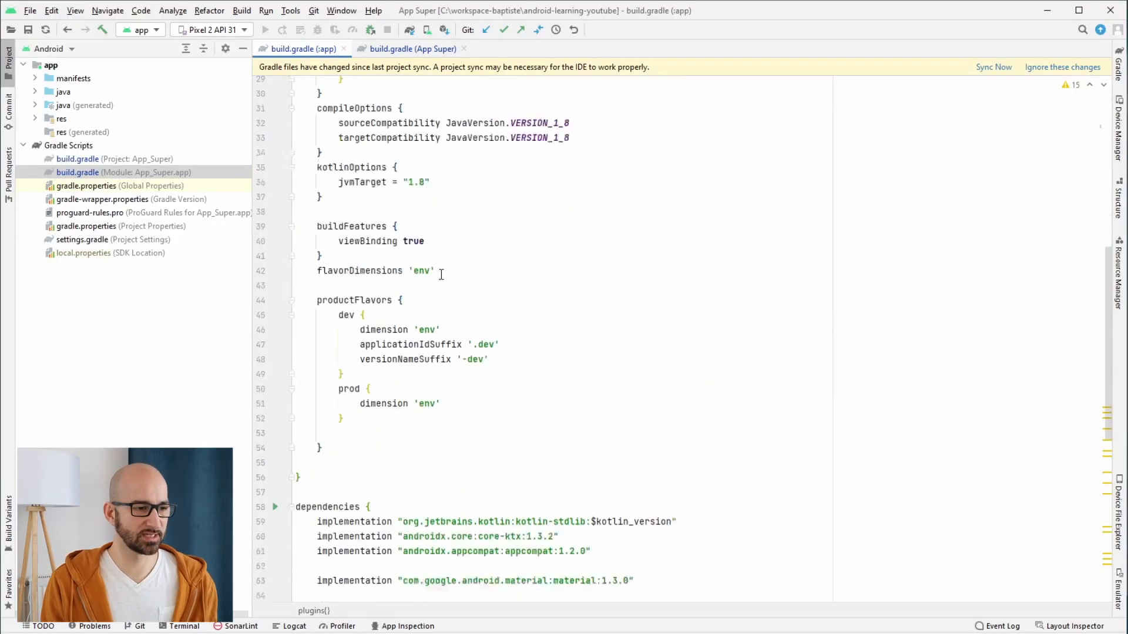
pyautogui.click(617, 449)
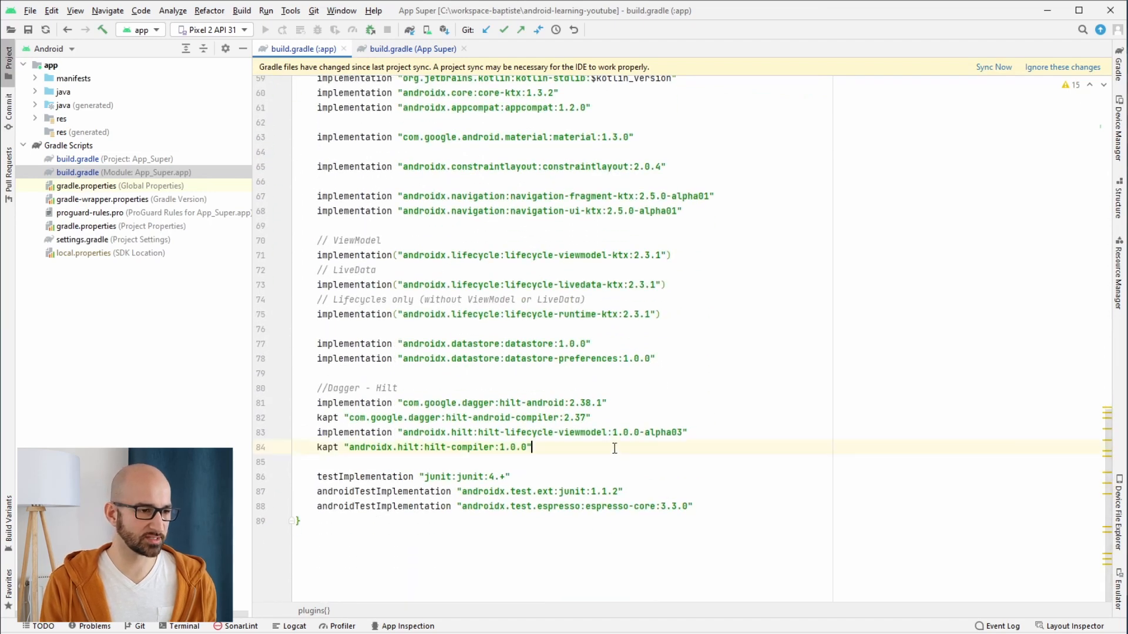
pyautogui.hotkey('ctrl', 'v')
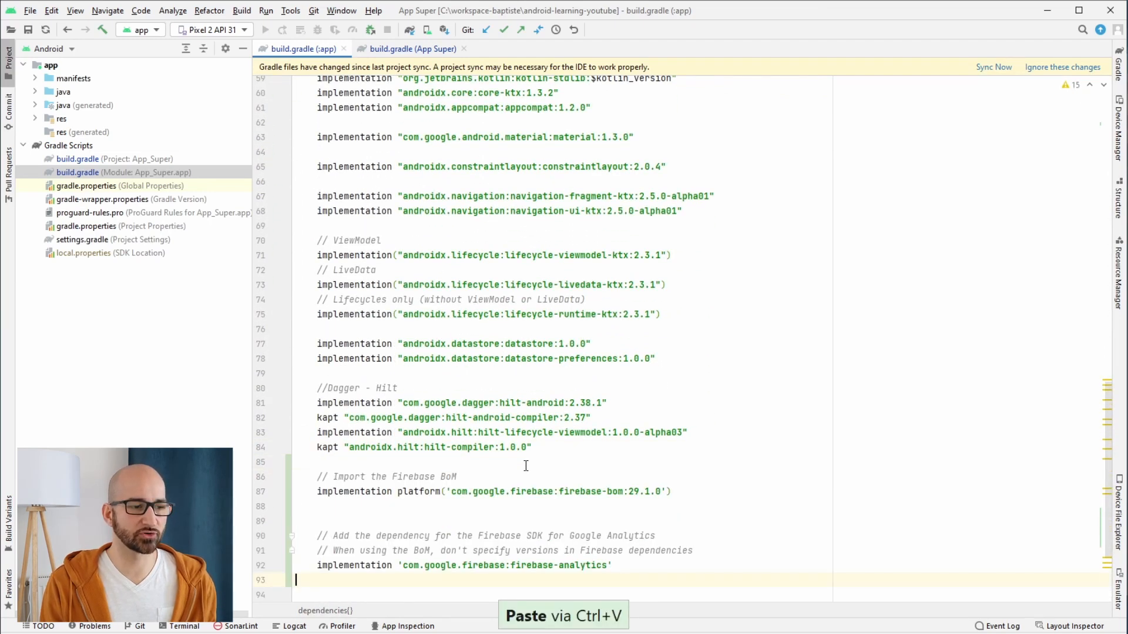
pyautogui.scroll(-2, 500, 447)
pyautogui.click(454, 411)
pyautogui.hotkey('ctrl', 'x')
pyautogui.hotkey('ctrl', 'x')
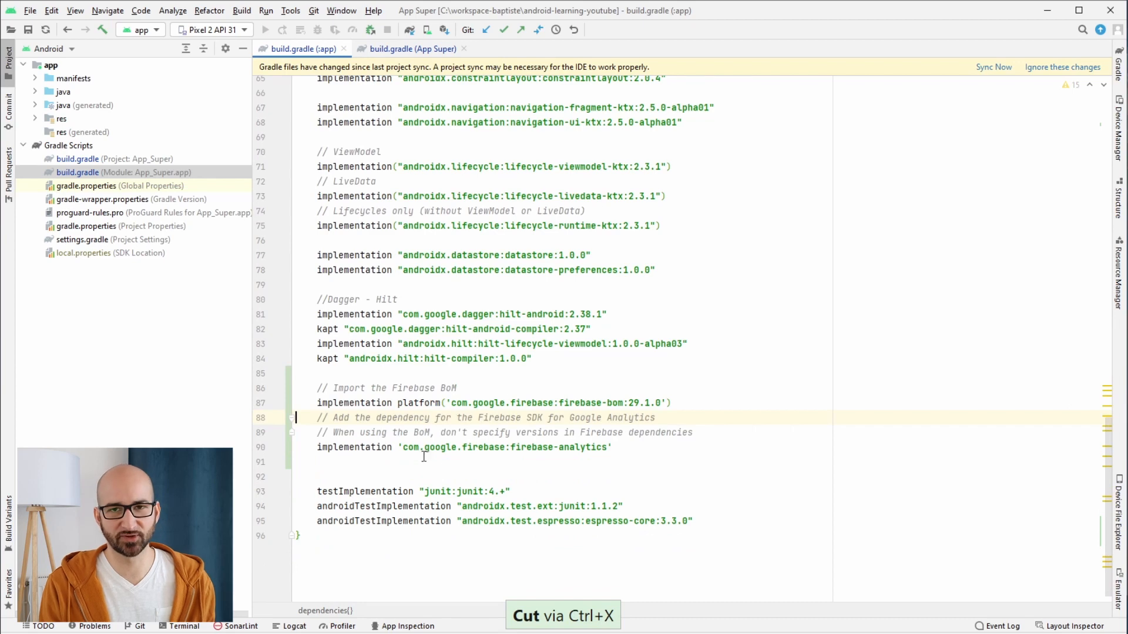
# - Examine the pasted firebase-analytics dependency, its comments and the Firebase BoM version number
pyautogui.click(593, 447)
pyautogui.doubleClick(592, 446)
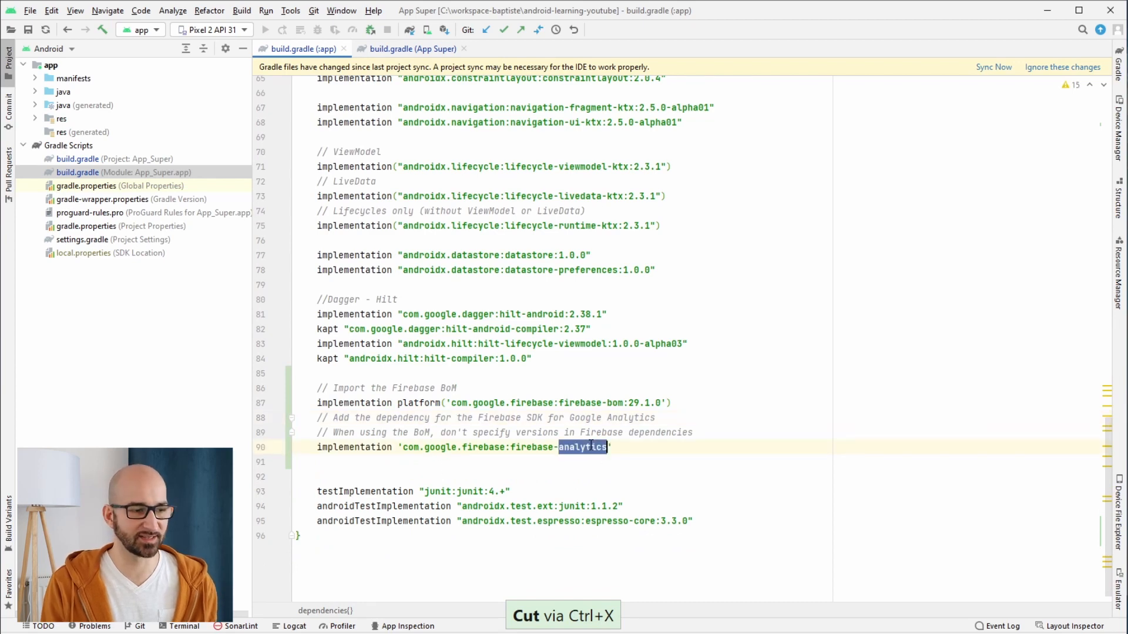
pyautogui.click(622, 448)
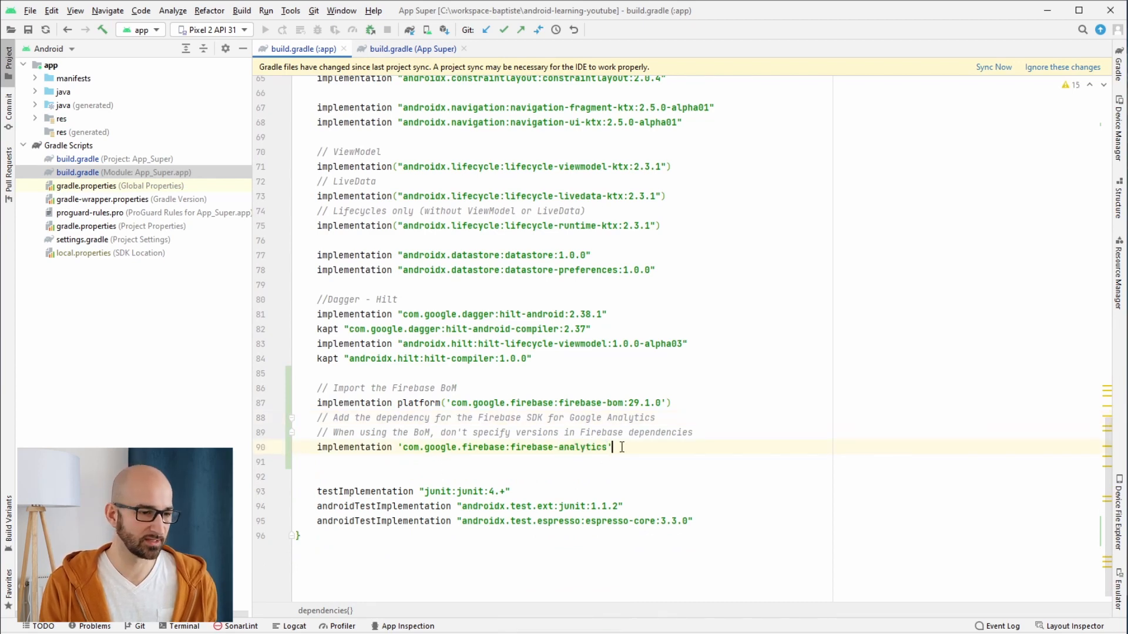
pyautogui.click(515, 418)
pyautogui.click(531, 434)
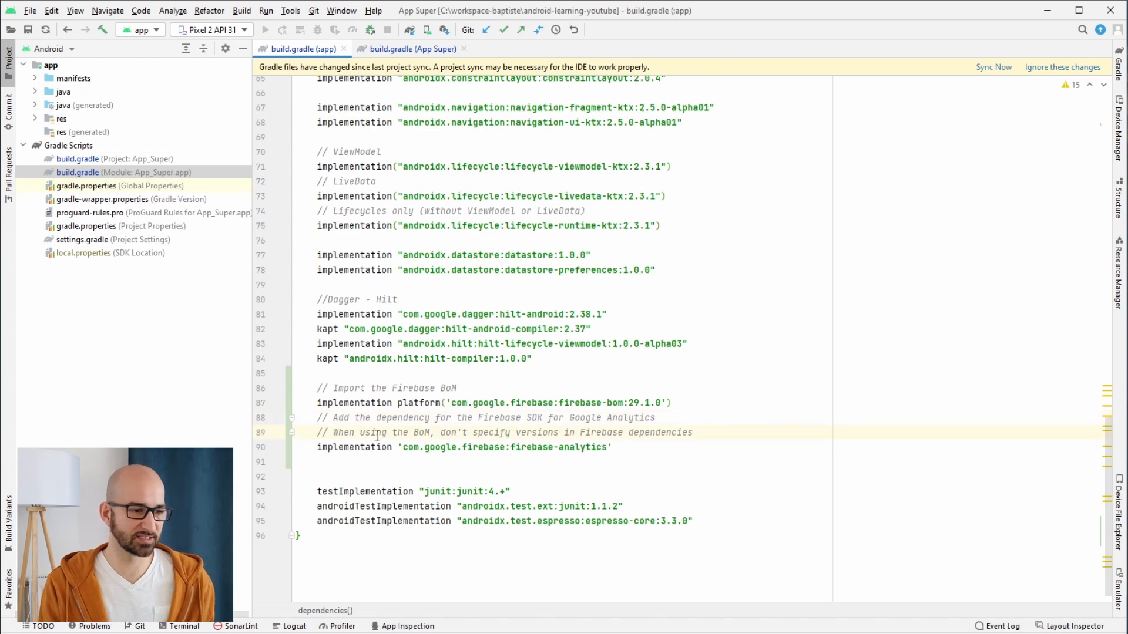
pyautogui.moveTo(339, 433); pyautogui.dragTo(663, 403)
pyautogui.click(674, 445)
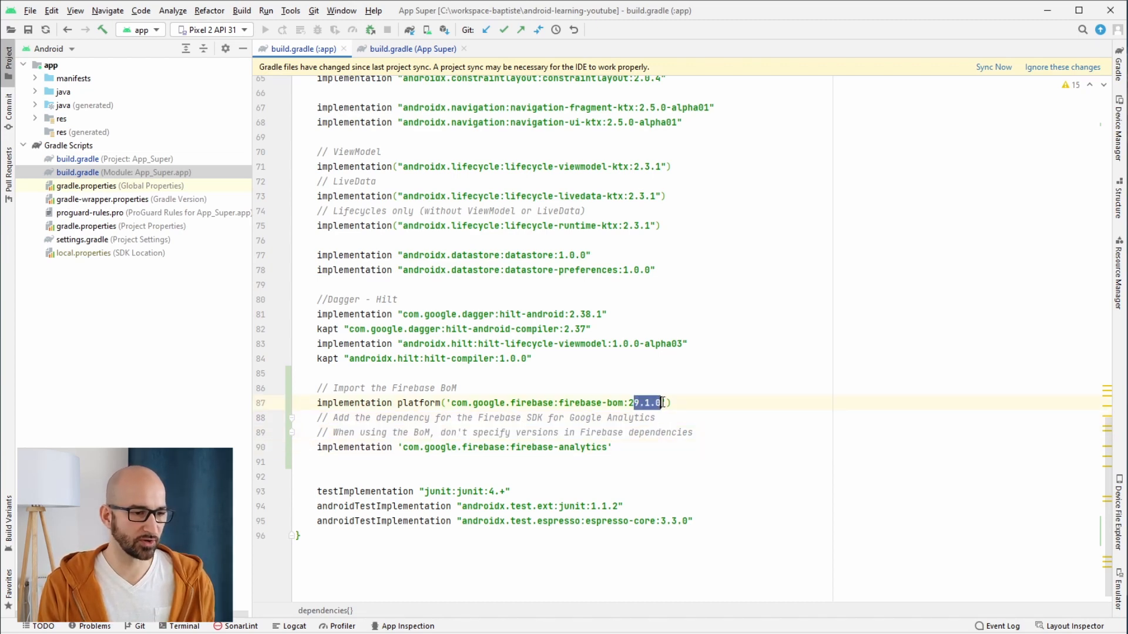
pyautogui.click(610, 446)
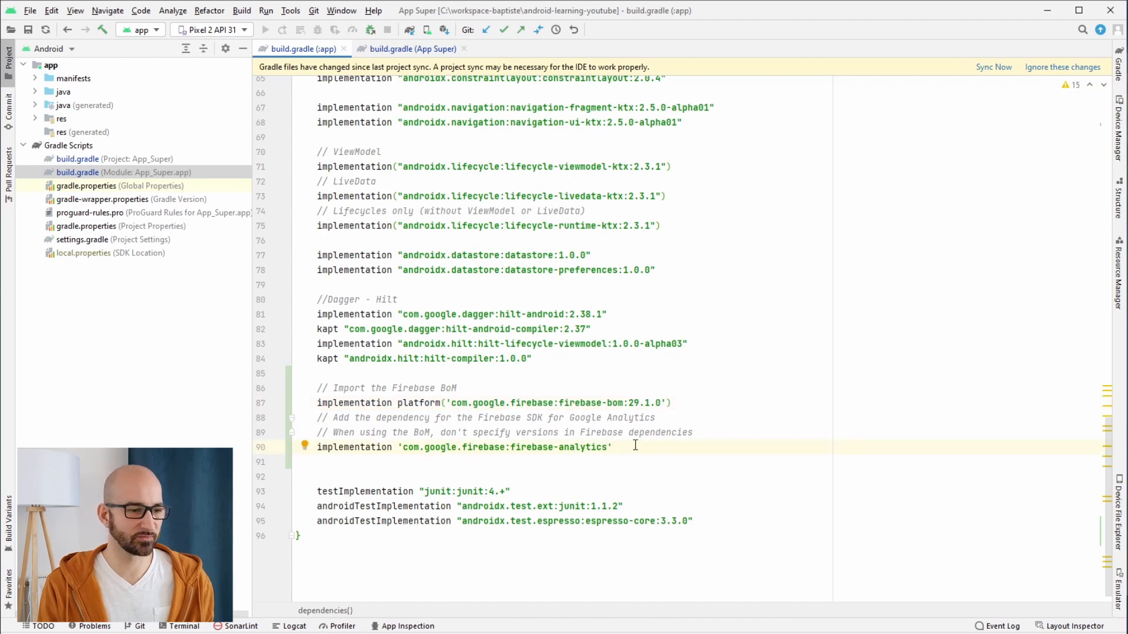
# - In the browser, finish the Firebase setup wizard and review the registered app's ID and nickname in the project settings
pyautogui.hotkey('alt', 'Tab')
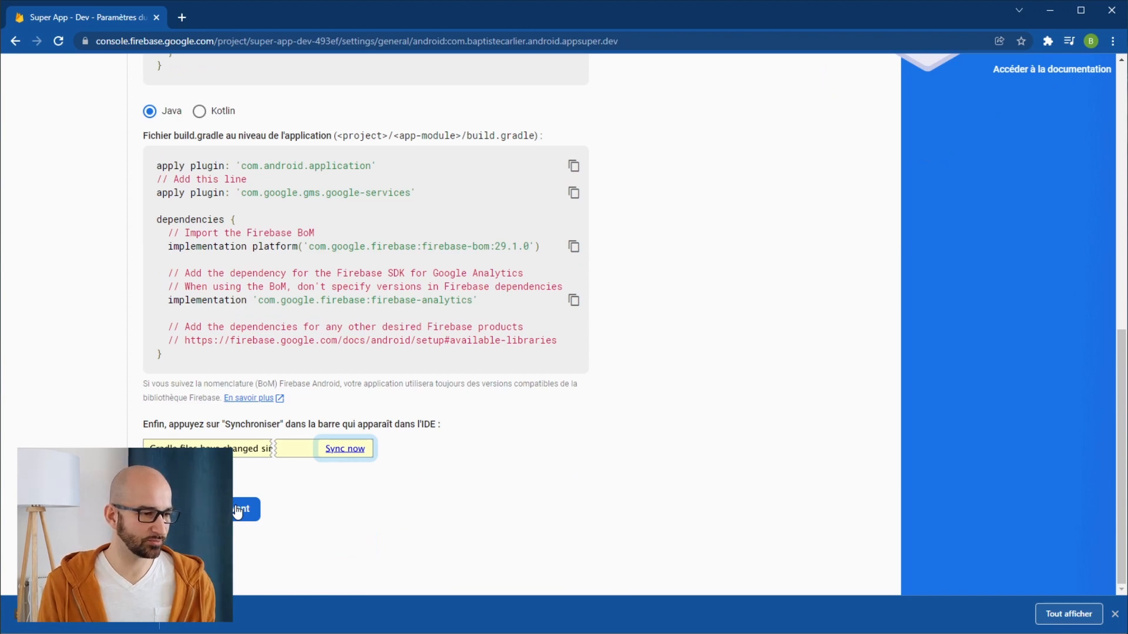
pyautogui.click(238, 511)
pyautogui.scroll(-5, 312, 276)
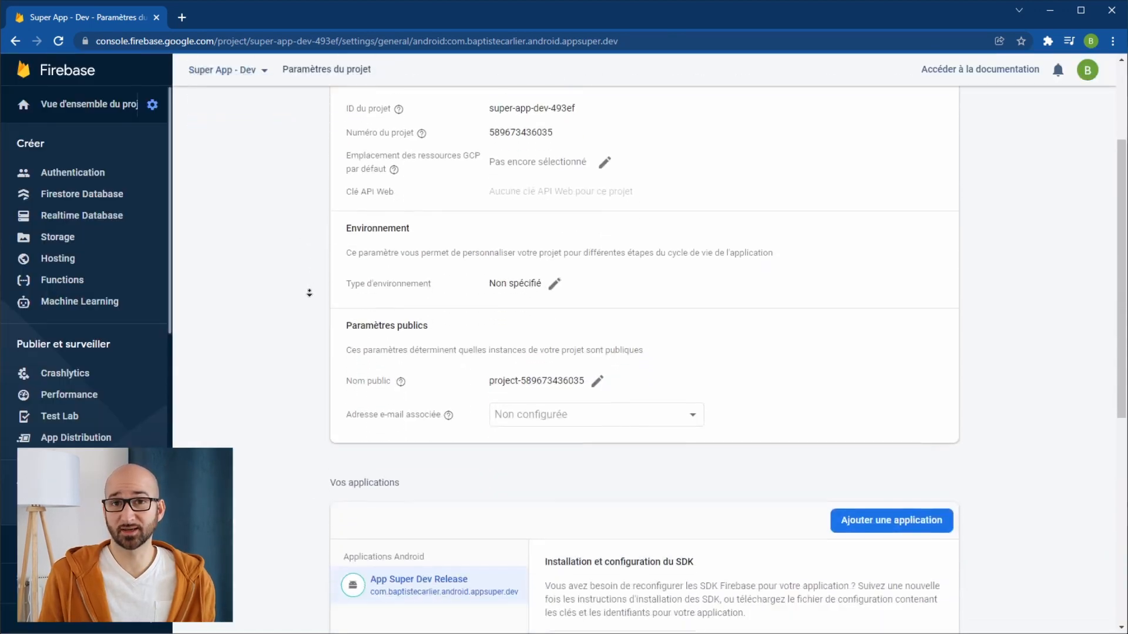
pyautogui.scroll(-6, 309, 293)
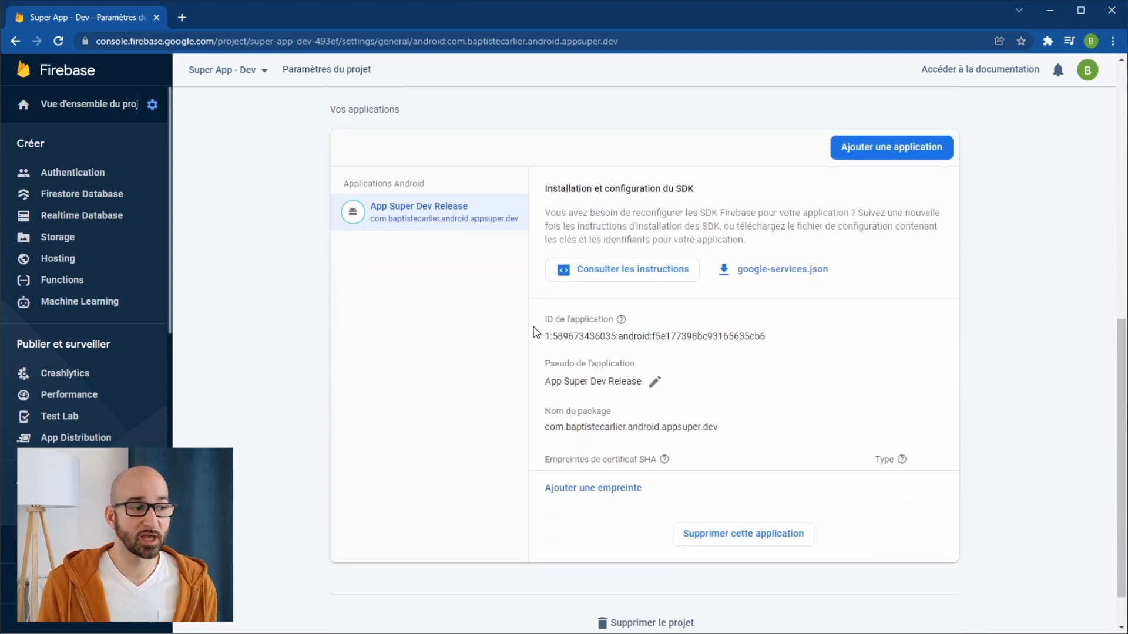
pyautogui.moveTo(546, 336); pyautogui.dragTo(765, 338)
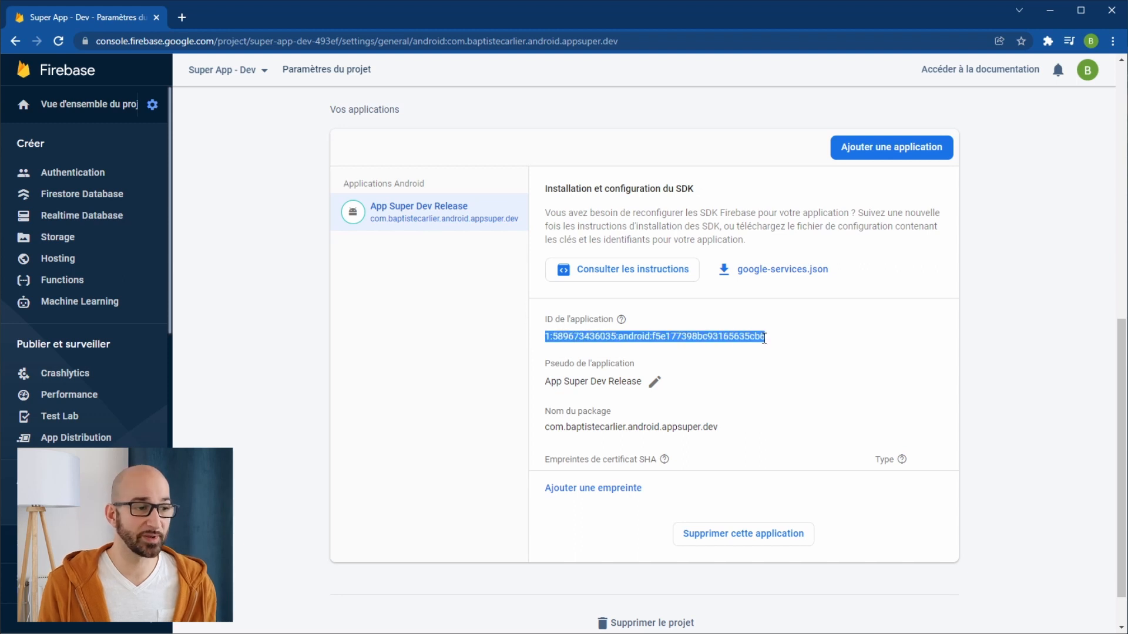
pyautogui.click(765, 338)
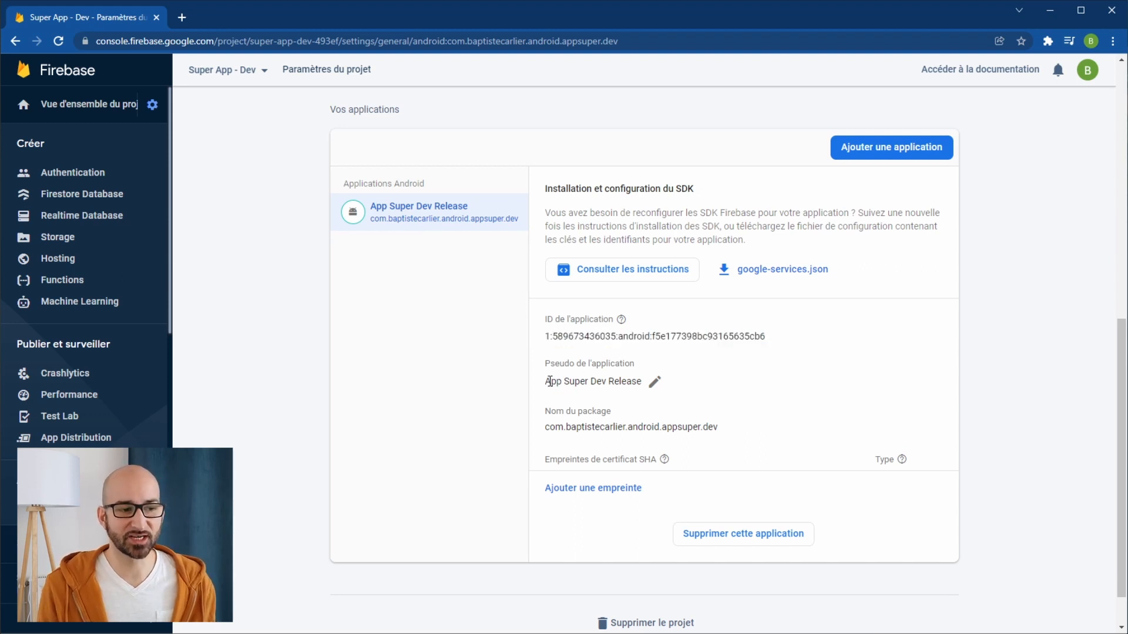
pyautogui.moveTo(546, 382); pyautogui.dragTo(643, 382)
pyautogui.click(692, 389)
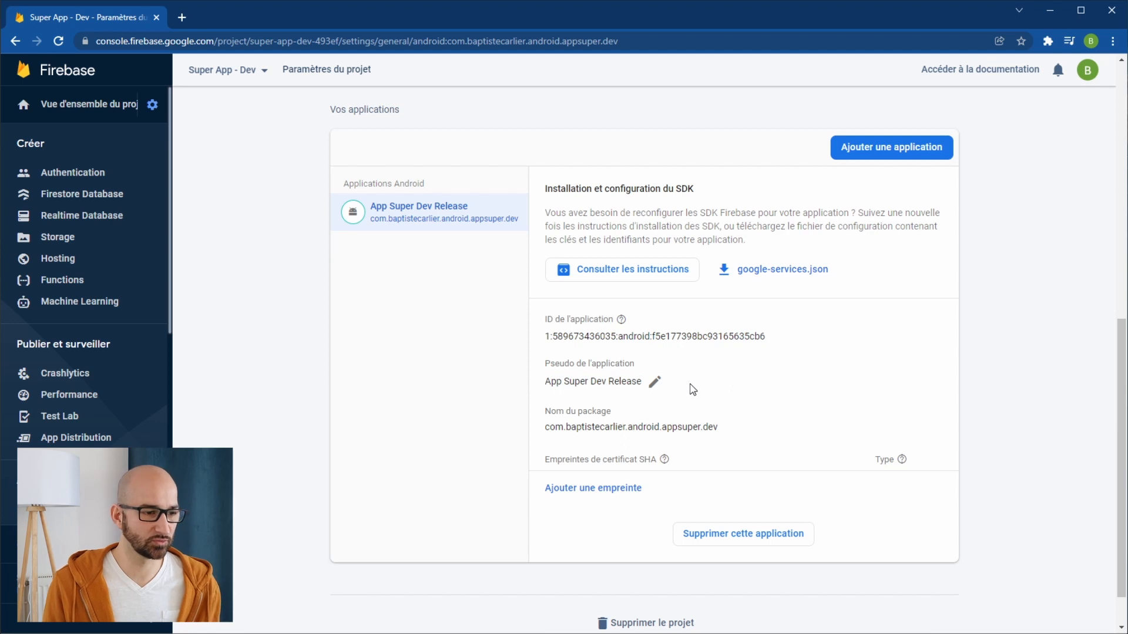
# - Copy the package name of App Super Dev Release from its details in the project settings
pyautogui.moveTo(719, 427); pyautogui.dragTo(549, 427)
pyautogui.rightClick(558, 427)
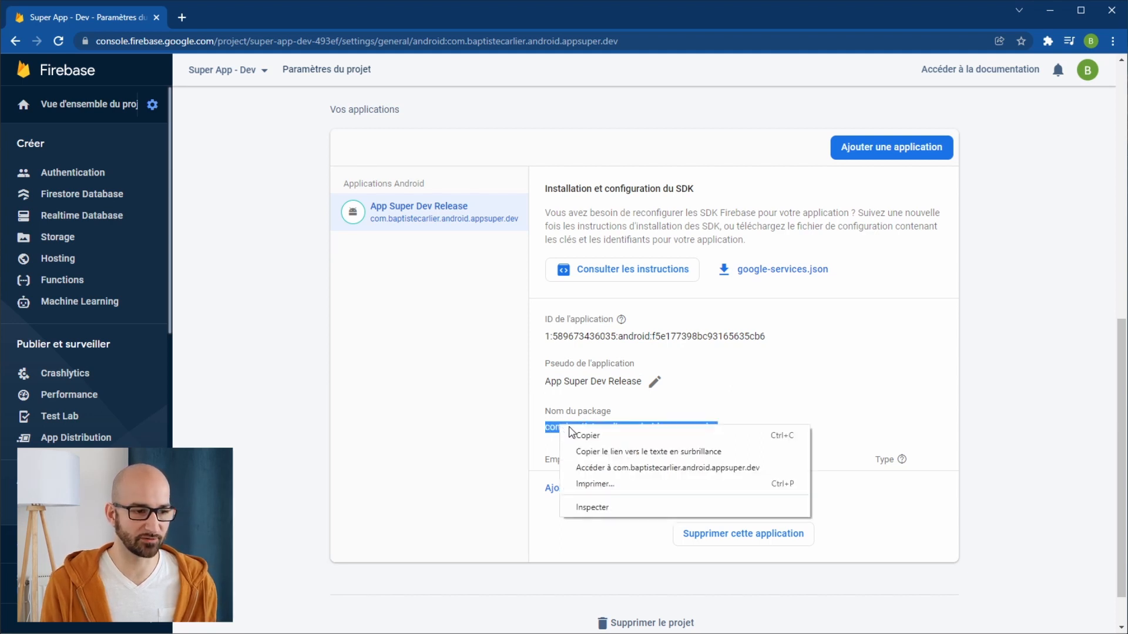
pyautogui.click(579, 433)
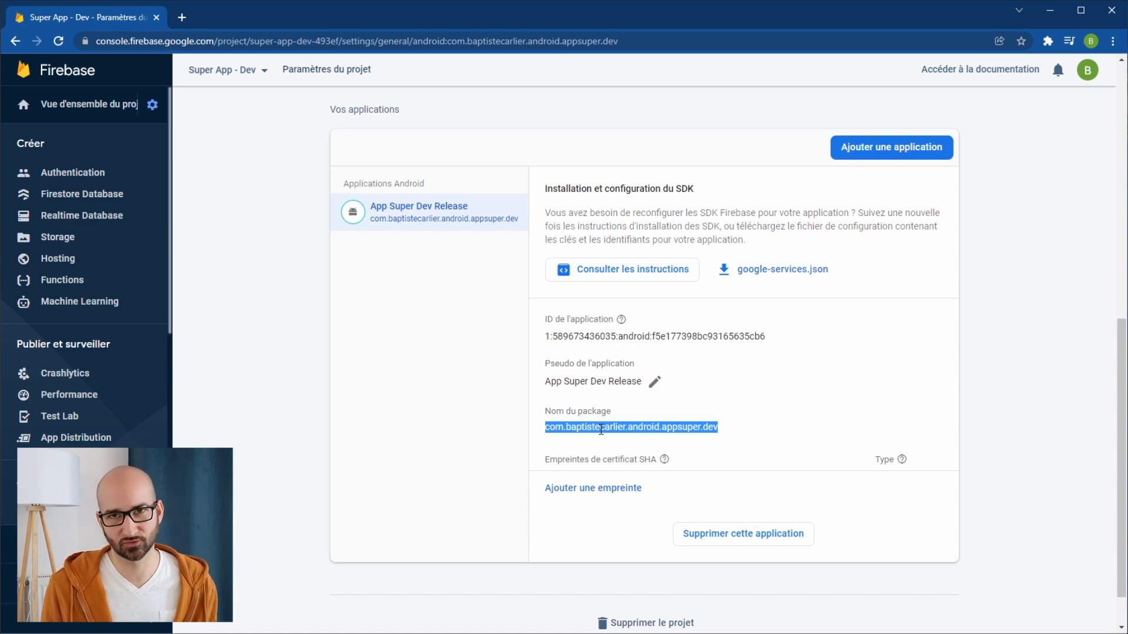
pyautogui.click(788, 377)
# - Register a second Android app using the copied package name with the suffix .debug and the nickname App Super Dev Debug
pyautogui.click(865, 150)
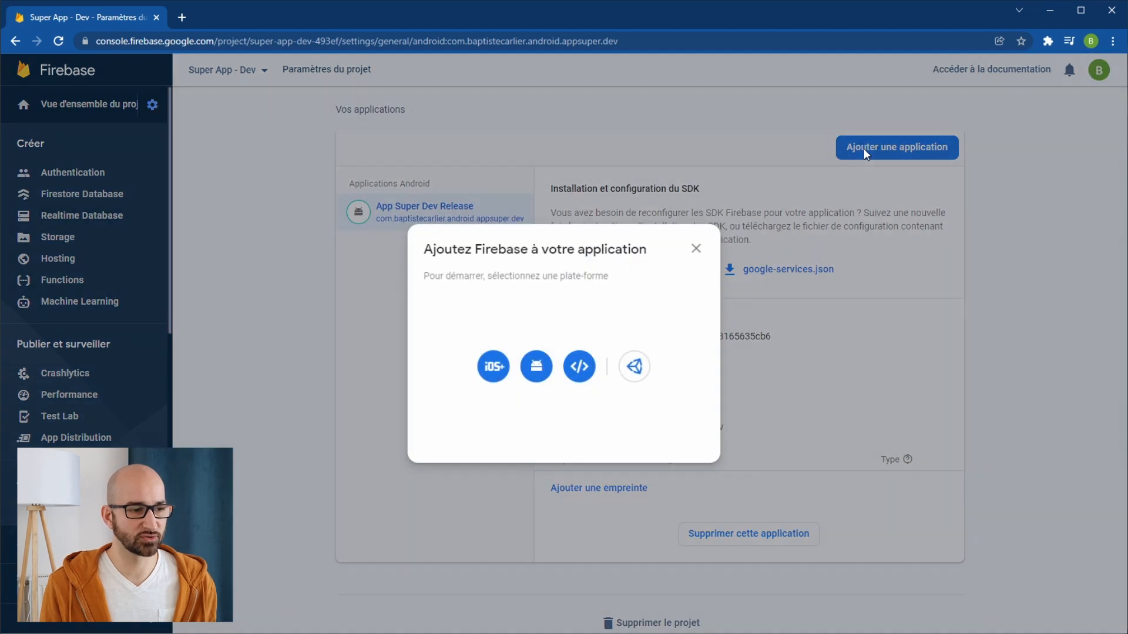
pyautogui.click(536, 369)
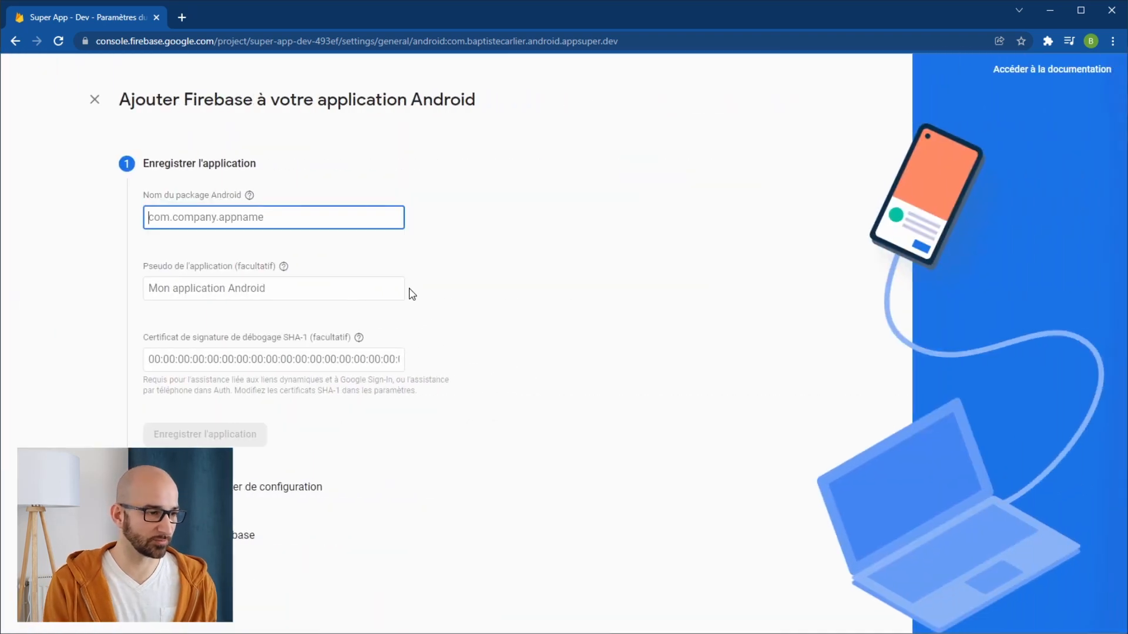
pyautogui.hotkey('ctrl', 'v')
pyautogui.write('.debu')
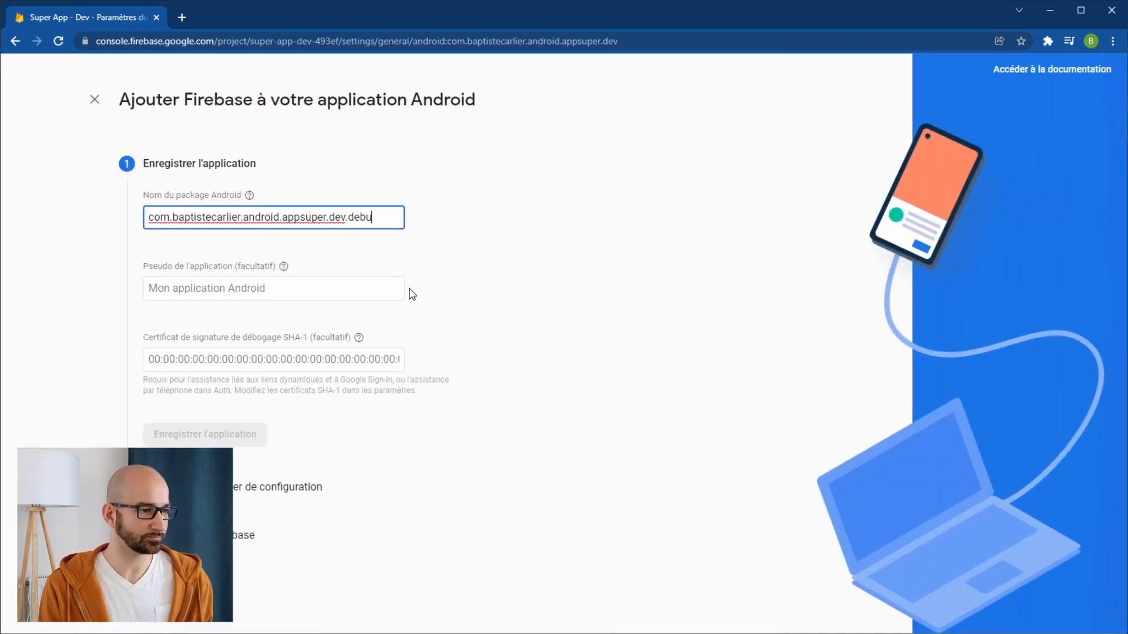
pyautogui.press('Tab')
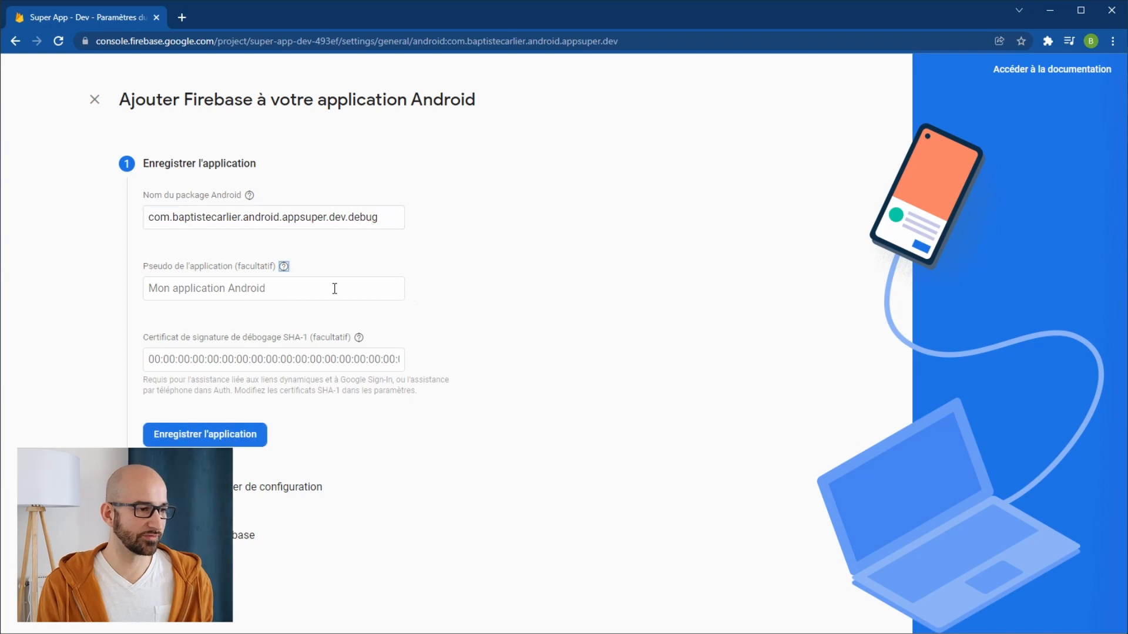
pyautogui.press('Tab')
pyautogui.write('App S')
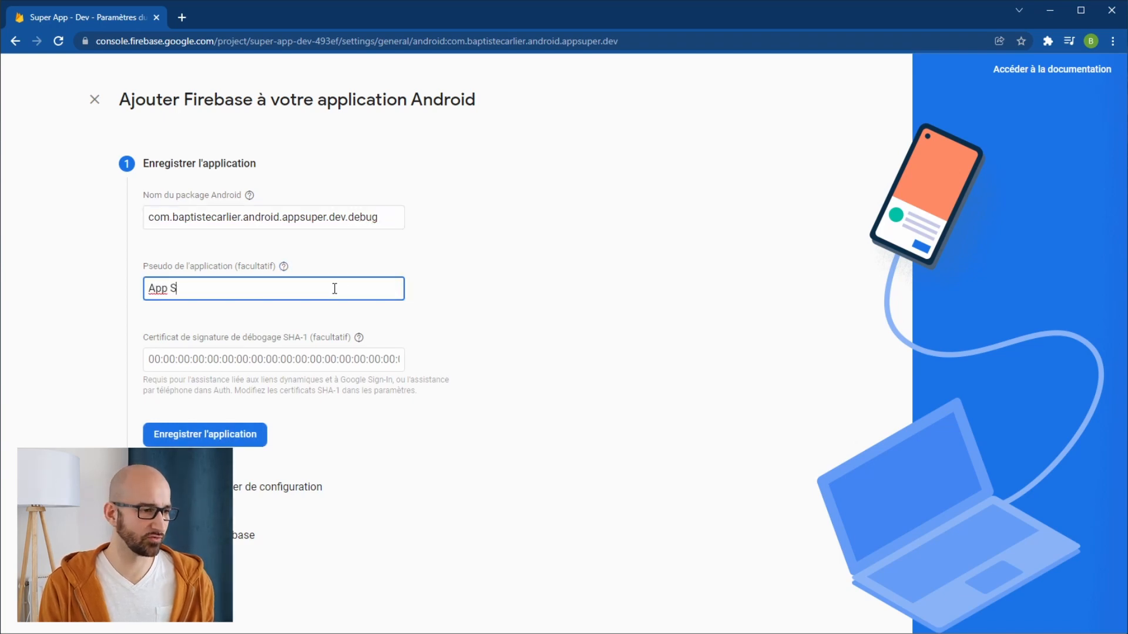
pyautogui.write('uper Dev Debug')
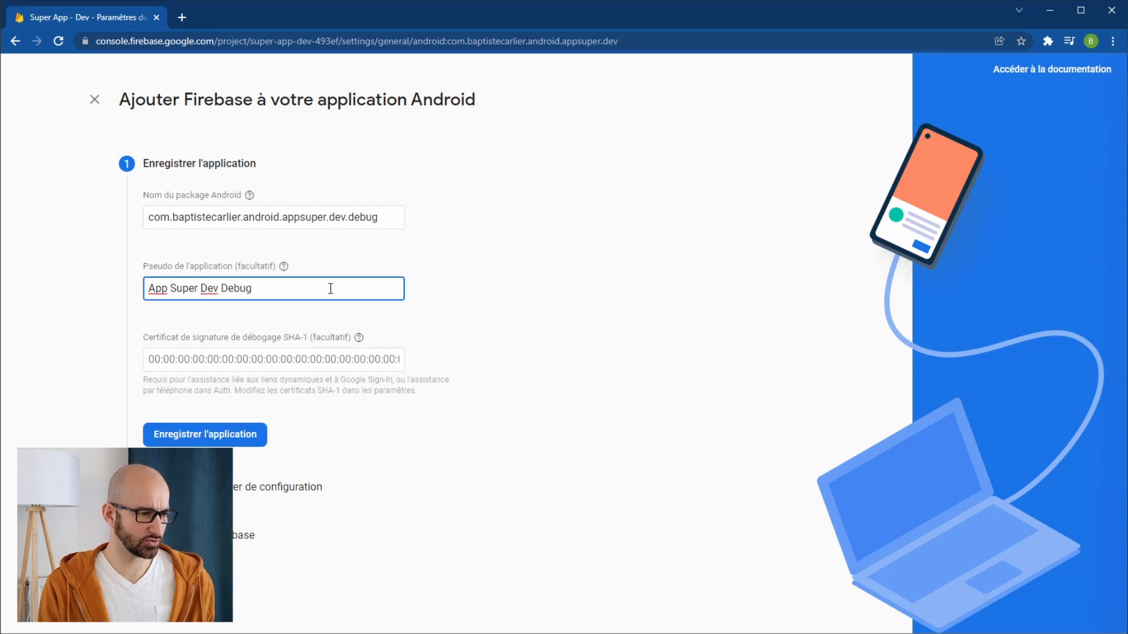
pyautogui.click(227, 440)
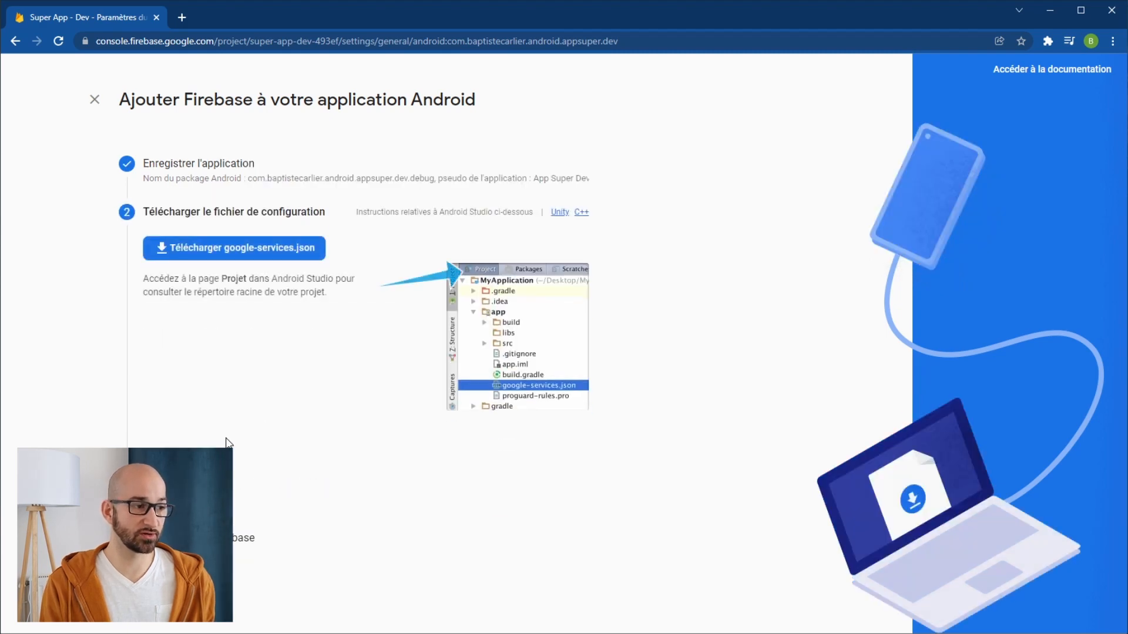
# - Download the updated google-services.json and move it into the project's app\src\dev folder, replacing the existing file
pyautogui.click(206, 250)
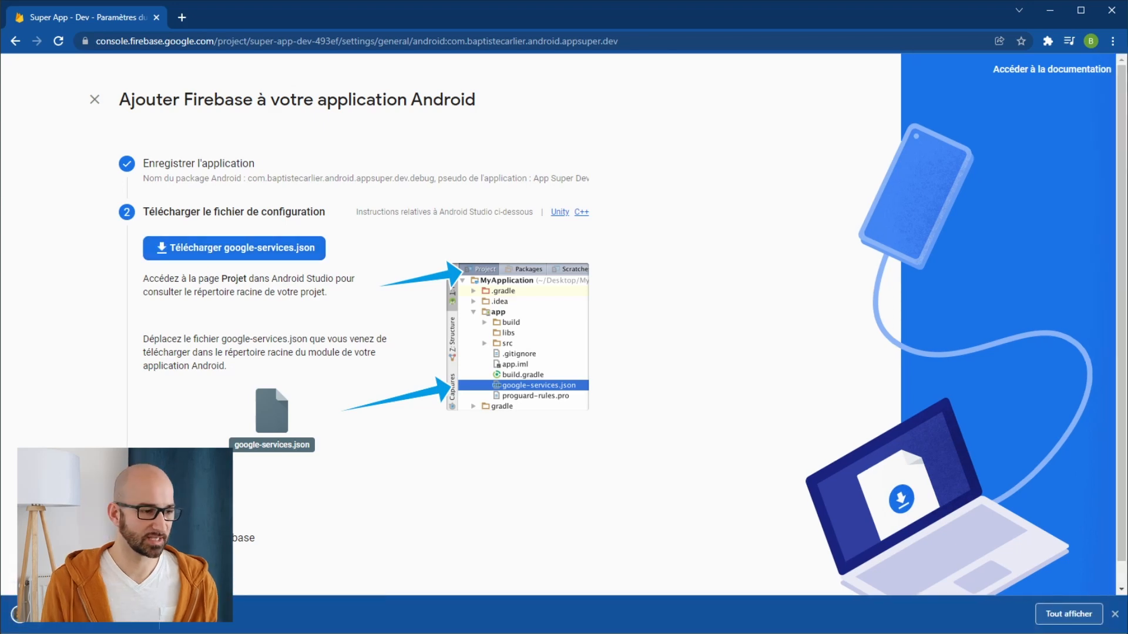
pyautogui.click(127, 627)
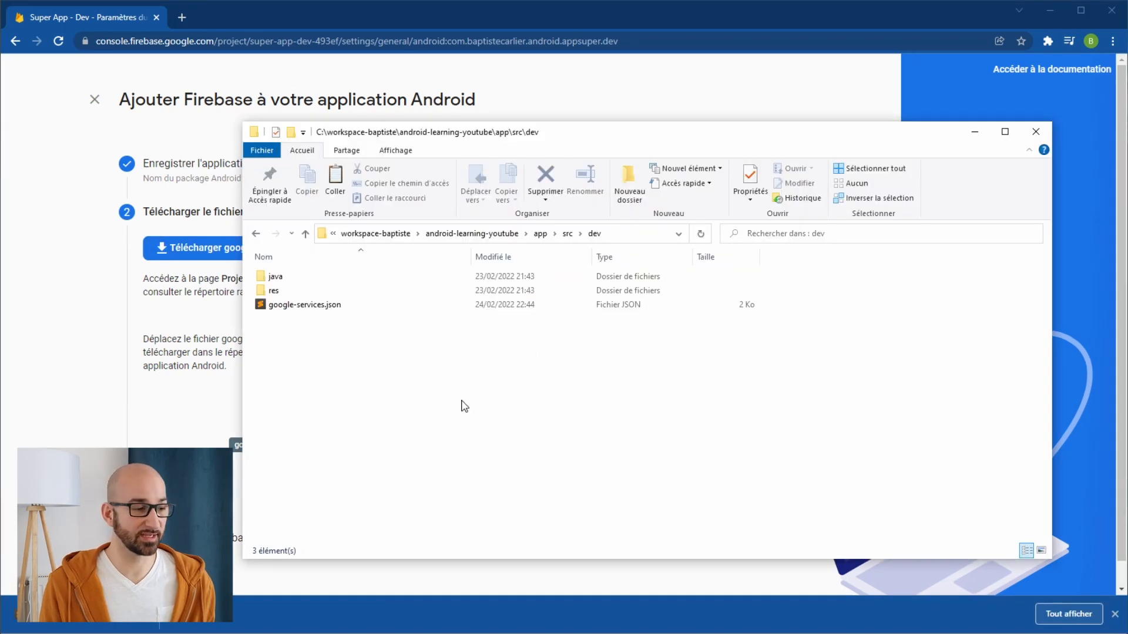
pyautogui.hotkey('ctrl', 'v')
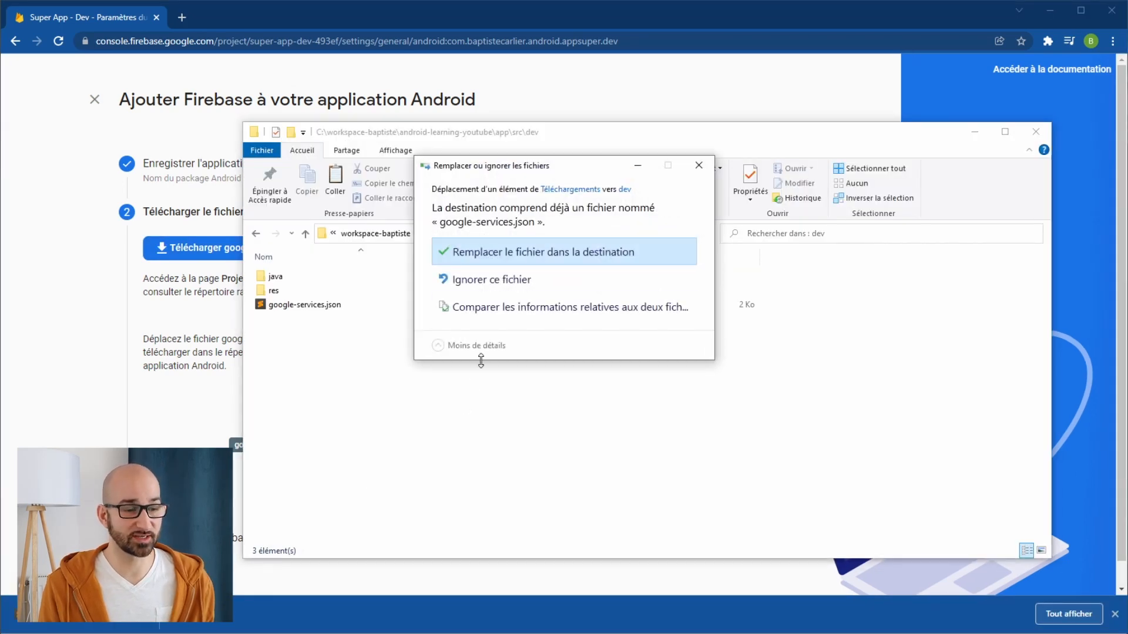
pyautogui.click(488, 253)
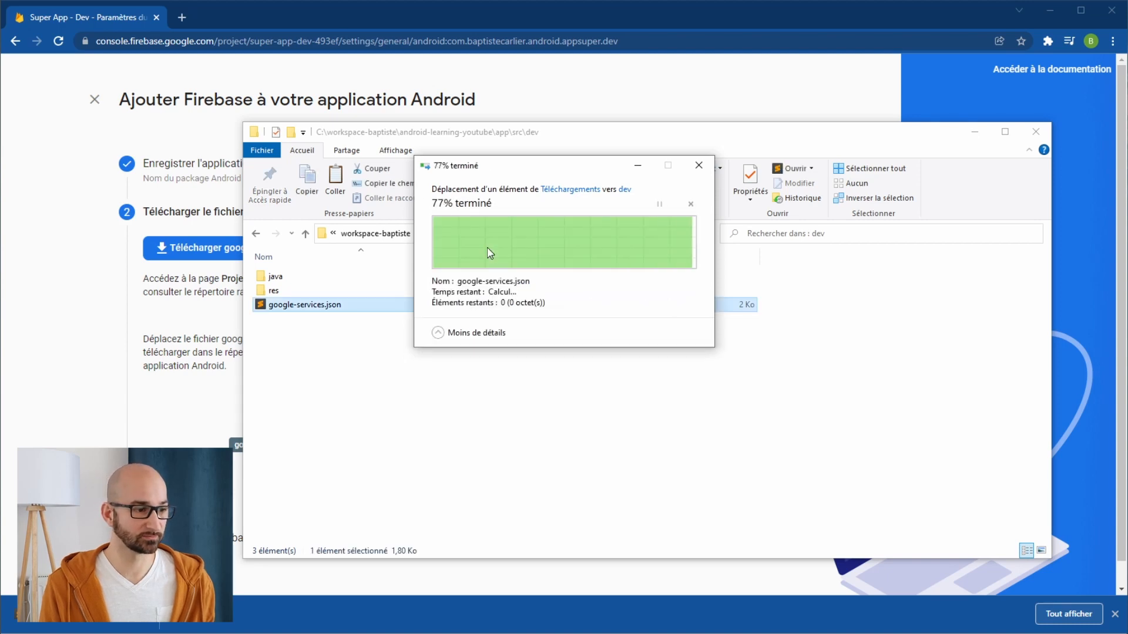
pyautogui.click(477, 402)
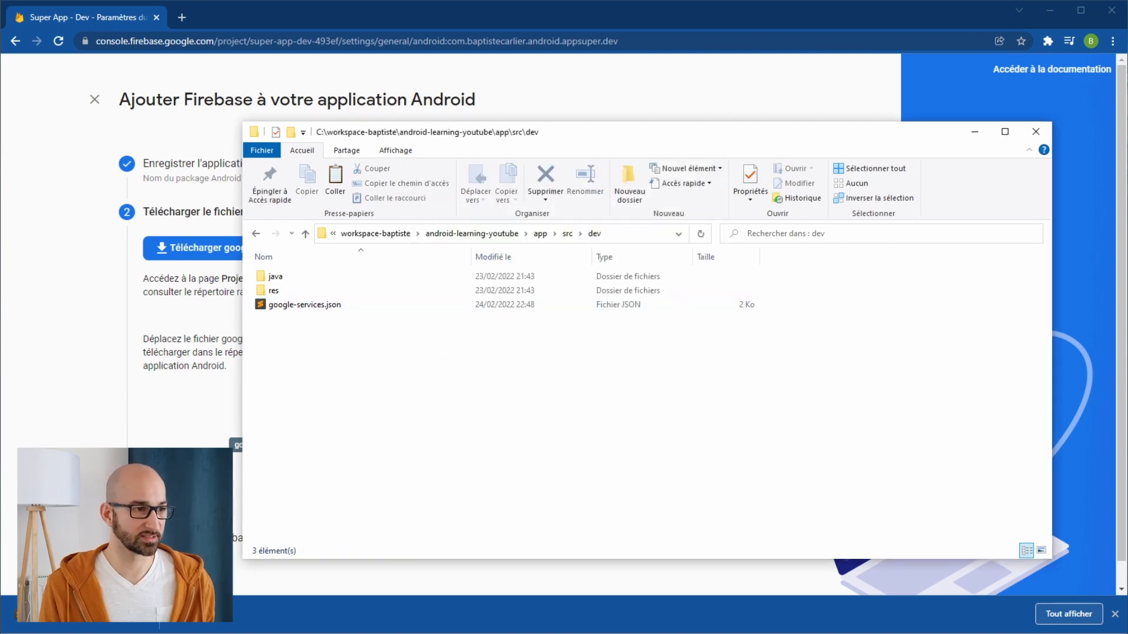
# - In Android Studio, open google-services.json from app\src\dev and examine the package_name entries of its release and debug clients
pyautogui.click(404, 632)
pyautogui.click(479, 419)
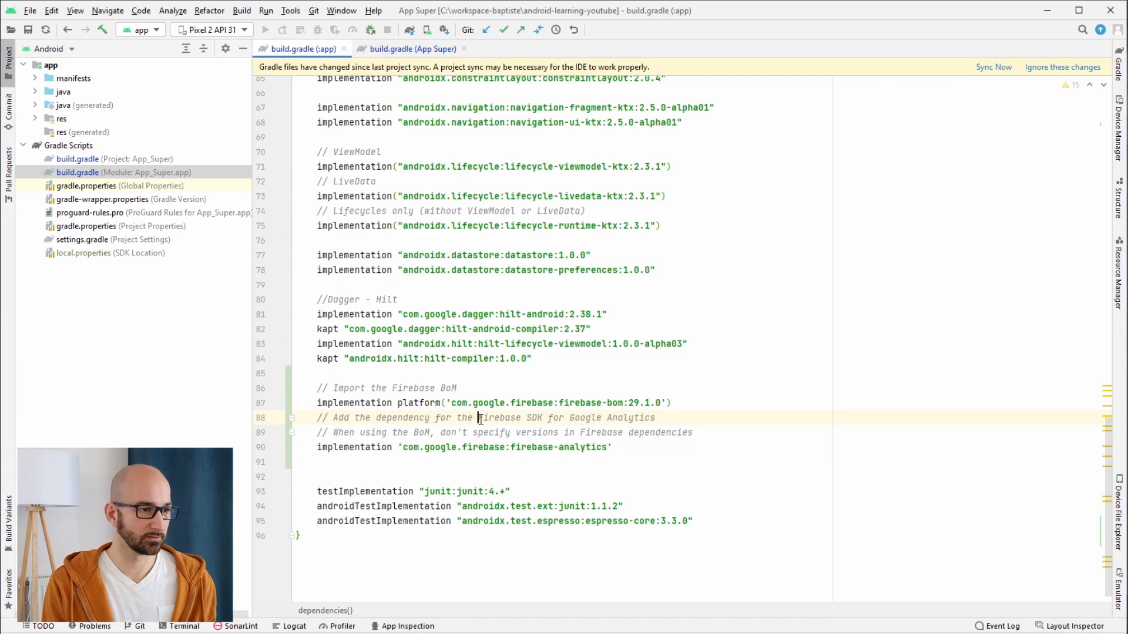
pyautogui.hotkey('ctrl', 'shift', 'n')
pyautogui.write('google')
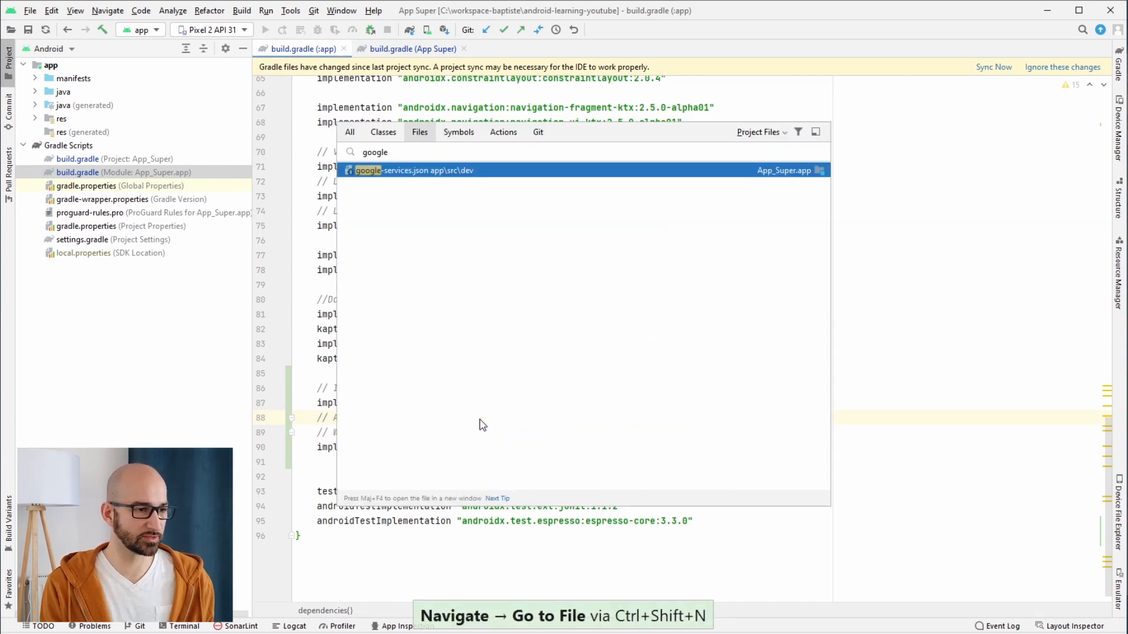
pyautogui.press('Return')
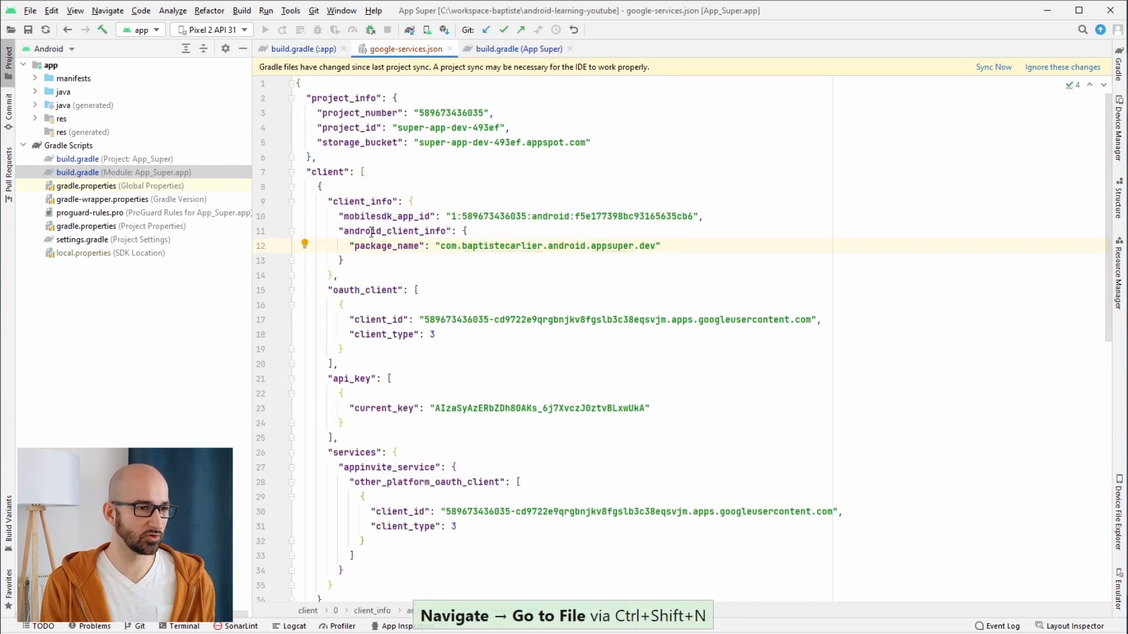
pyautogui.scroll(-2, 376, 233)
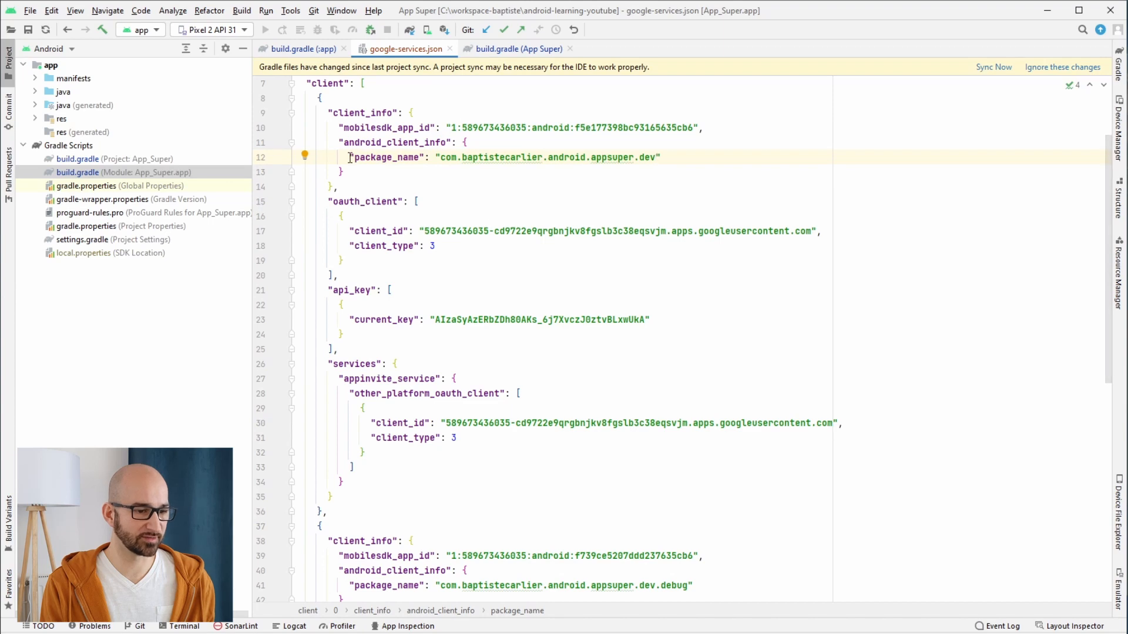
pyautogui.moveTo(350, 157); pyautogui.dragTo(697, 158)
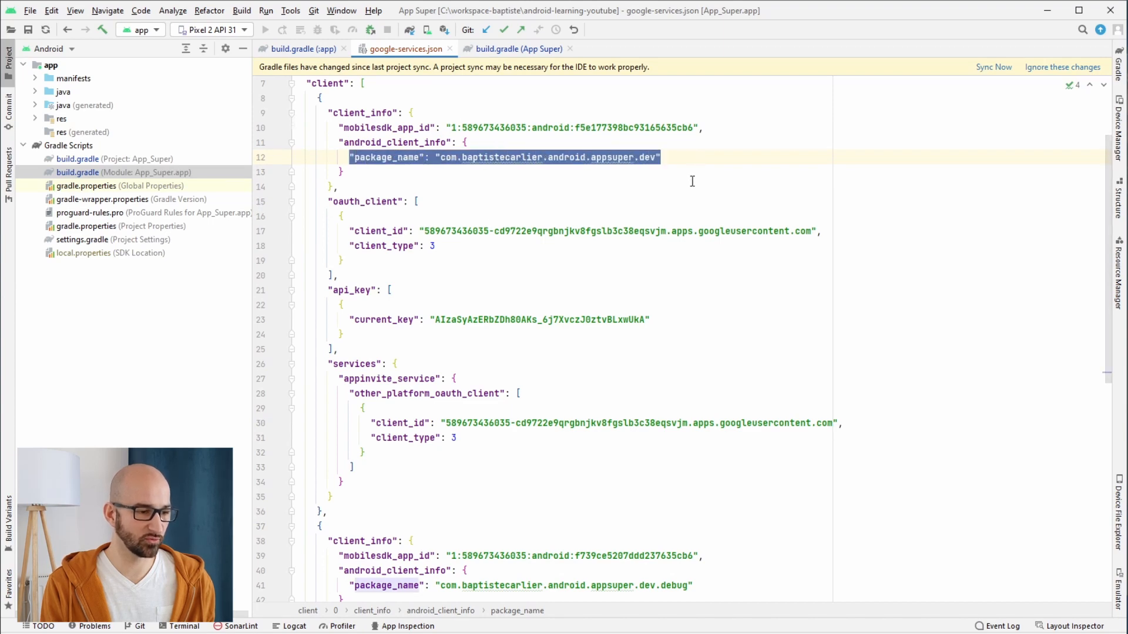
pyautogui.scroll(-1, 693, 182)
pyautogui.moveTo(350, 541); pyautogui.dragTo(710, 540)
pyautogui.click(712, 540)
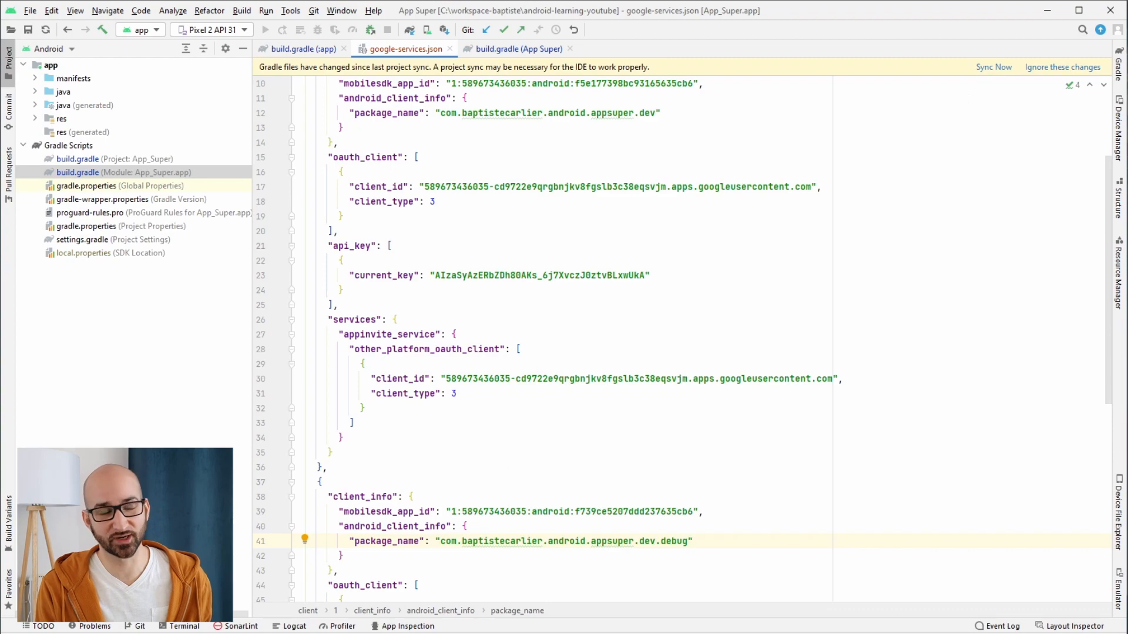
# - In the browser, skip through the remaining Firebase setup wizard for the debug app and return to the app list in the project settings
pyautogui.hotkey('alt', 'Tab')
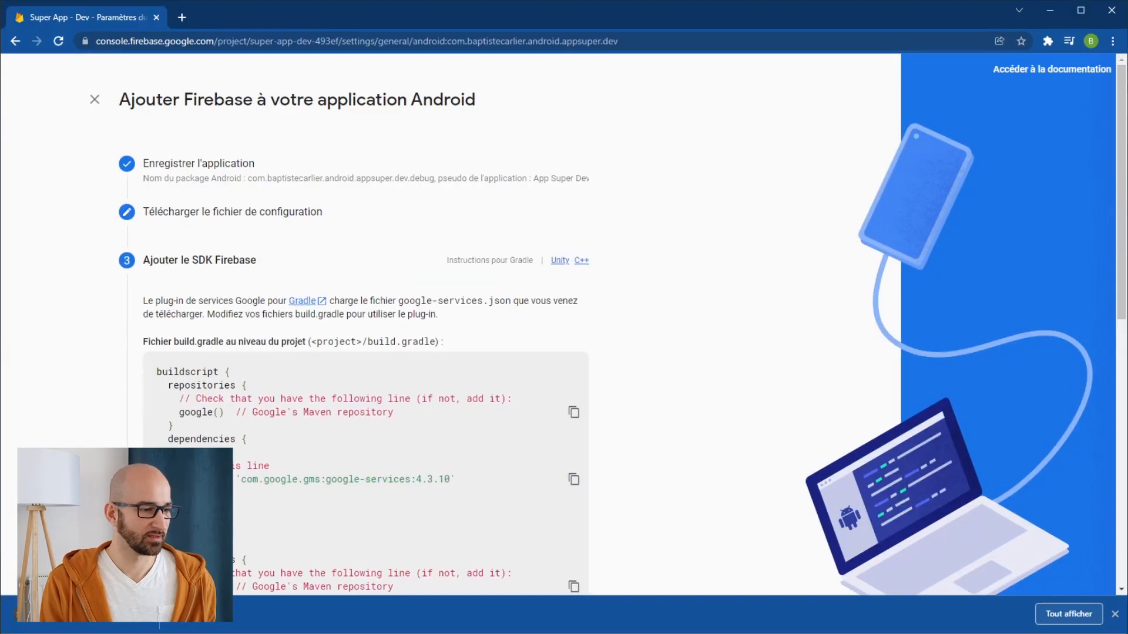
pyautogui.scroll(-8, 365, 325)
pyautogui.click(232, 510)
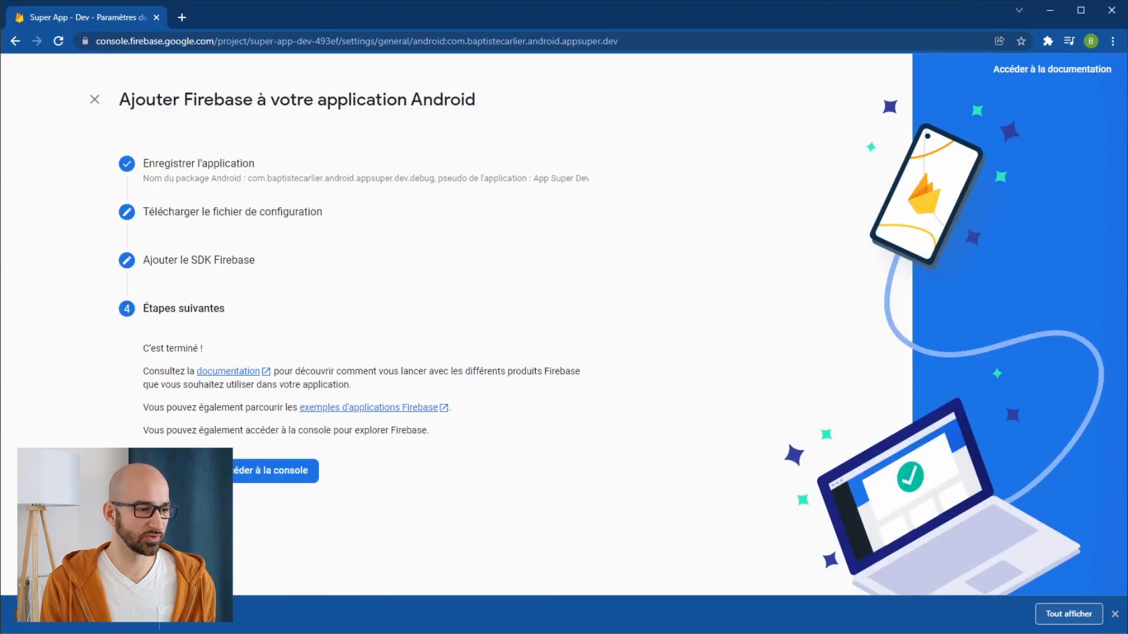
pyautogui.click(242, 479)
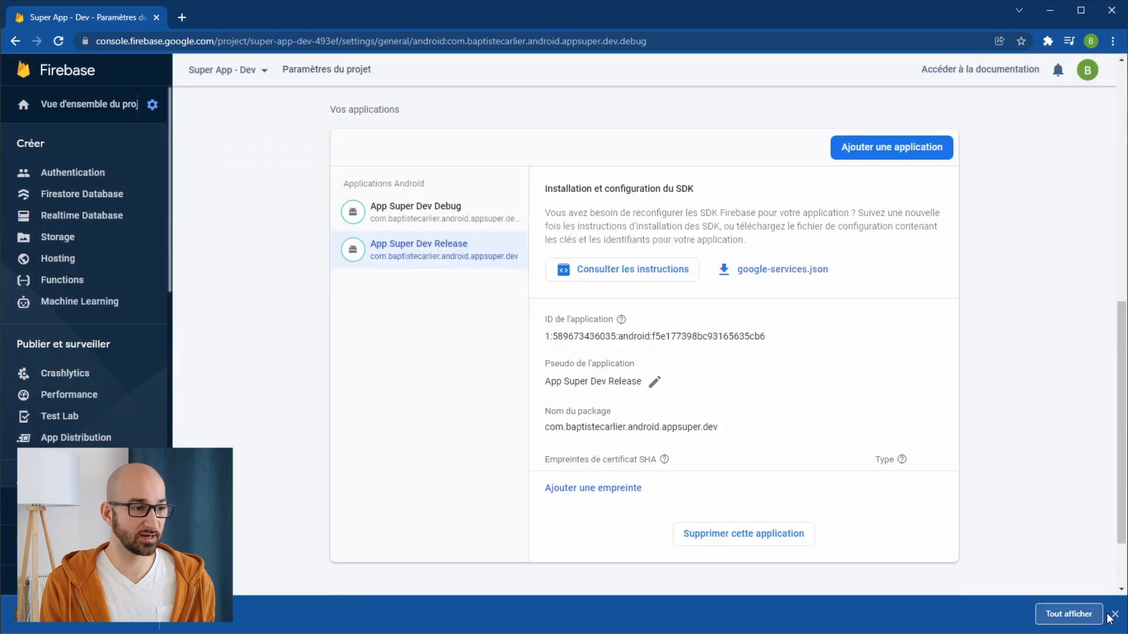
pyautogui.click(1114, 614)
pyautogui.scroll(1, 447, 355)
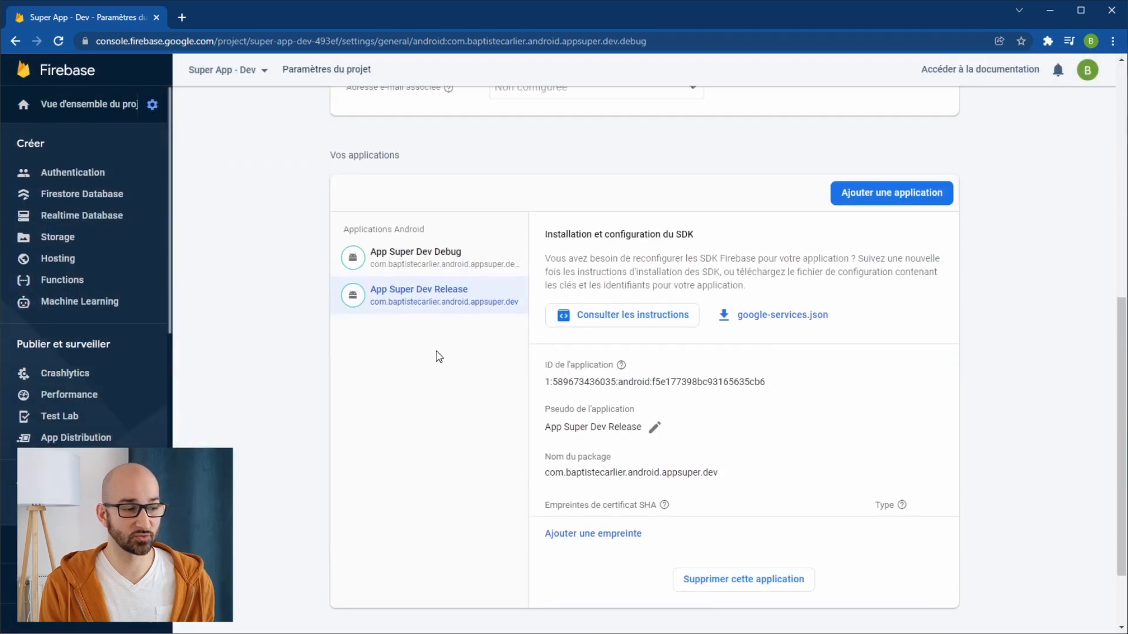